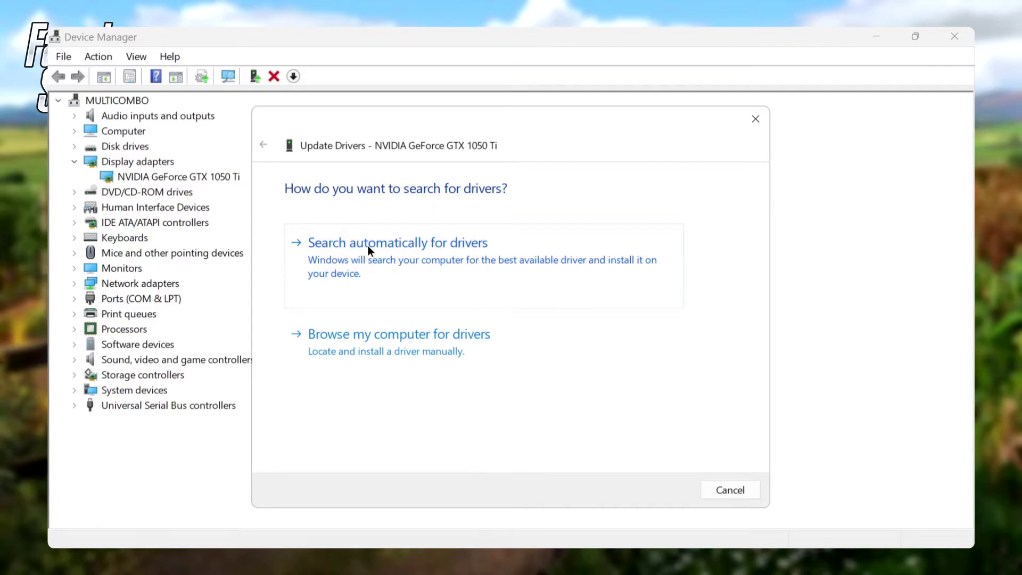
Search automatically for drivers for the NVIDIA GeForce GTX 1050 Ti, then close the update wizard and Device Manager.
{"action": "left_click", "coordinate": [418, 263]}
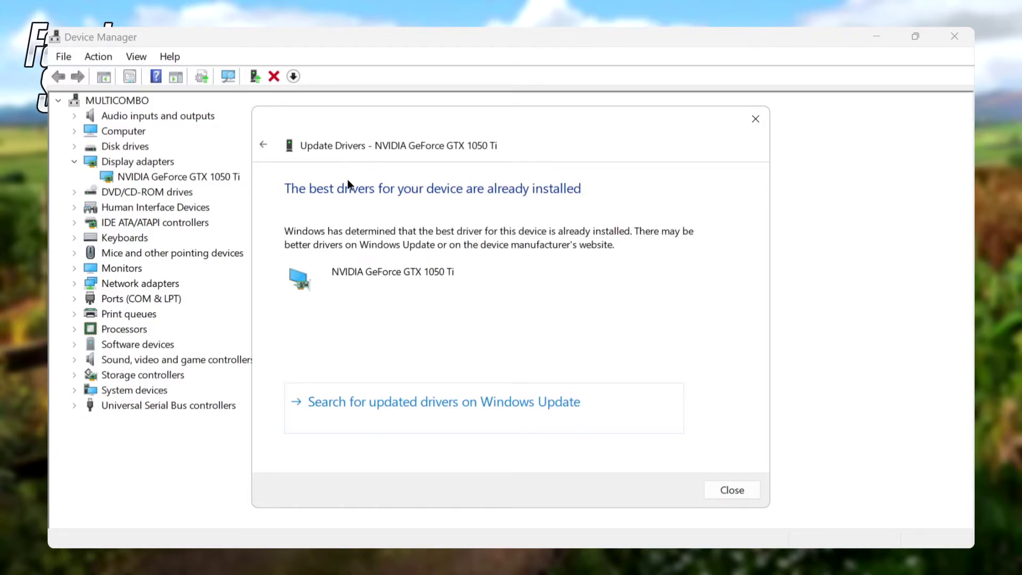
{"action": "left_click", "coordinate": [738, 490]}
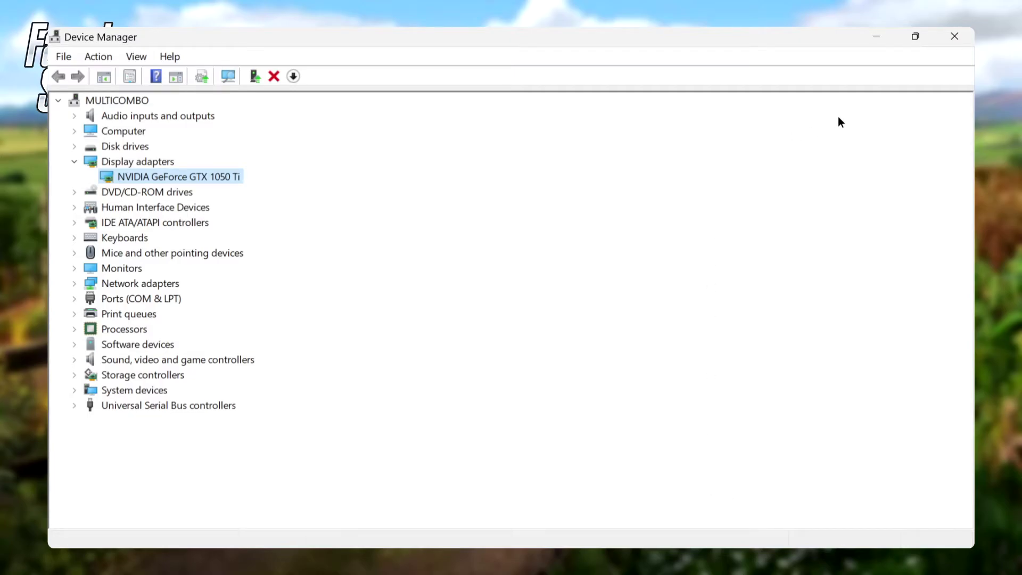
{"action": "left_click", "coordinate": [955, 37]}
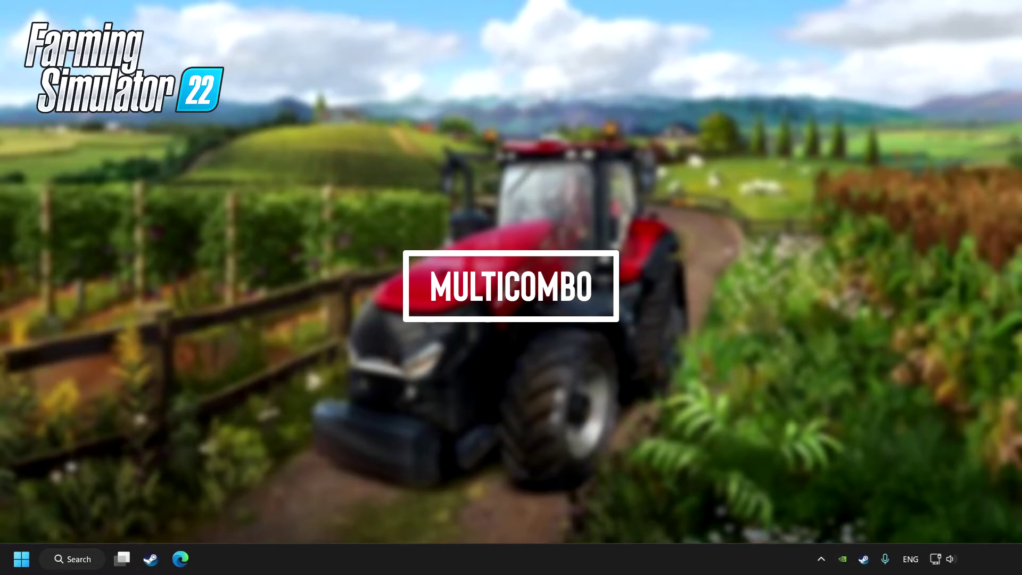
In Microsoft Edge, search Google for "nvidia driver download" and open the Official GeForce Drivers result.
{"action": "left_click", "coordinate": [181, 559]}
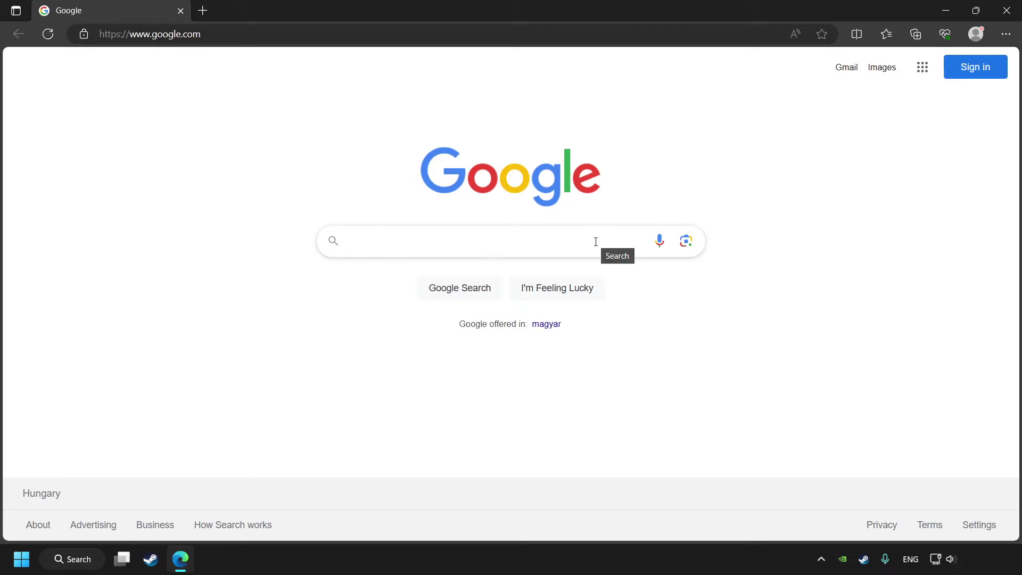
{"action": "type", "text": "nvidi"}
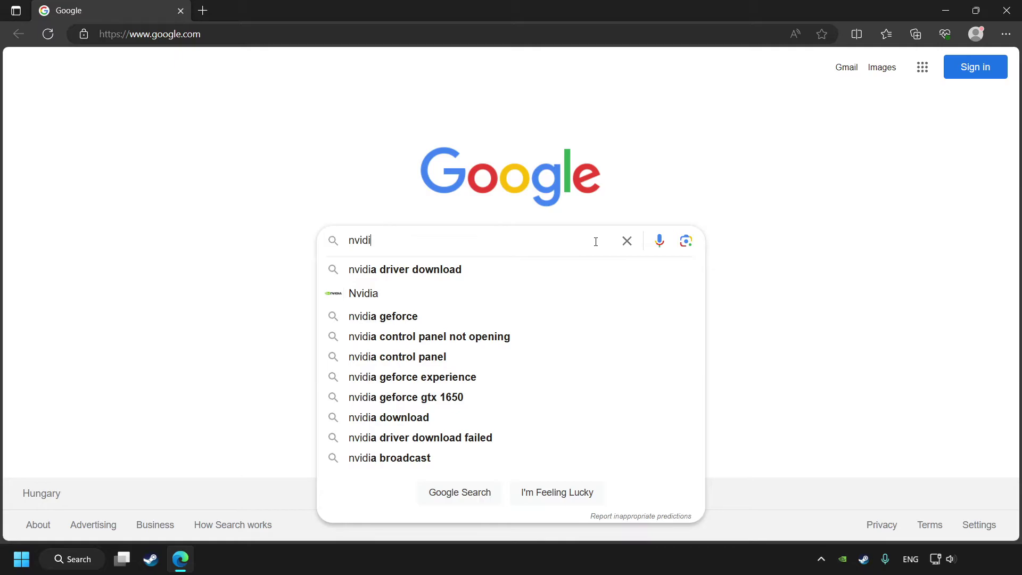
{"action": "type", "text": "a dri"}
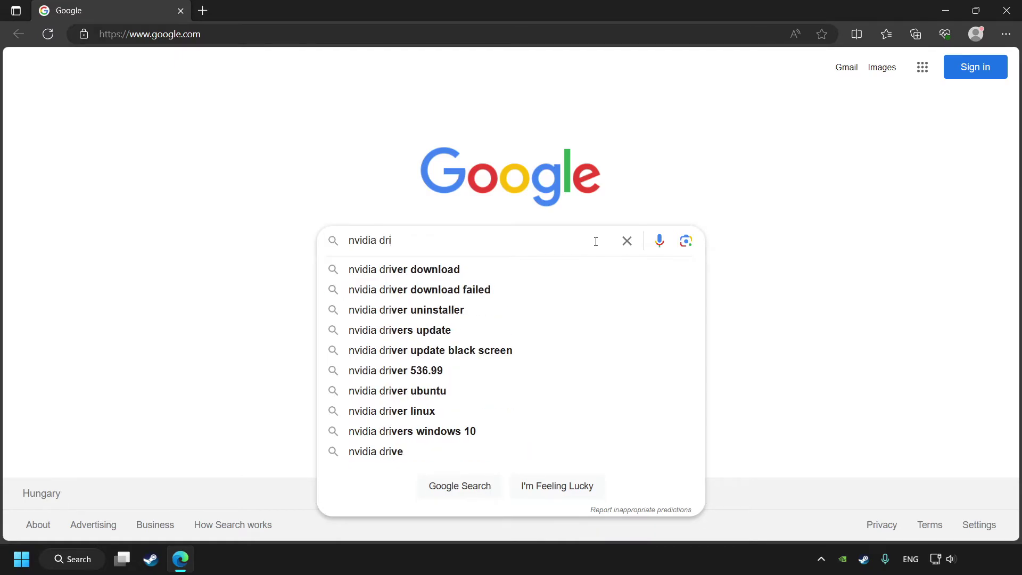
{"action": "type", "text": "ver download"}
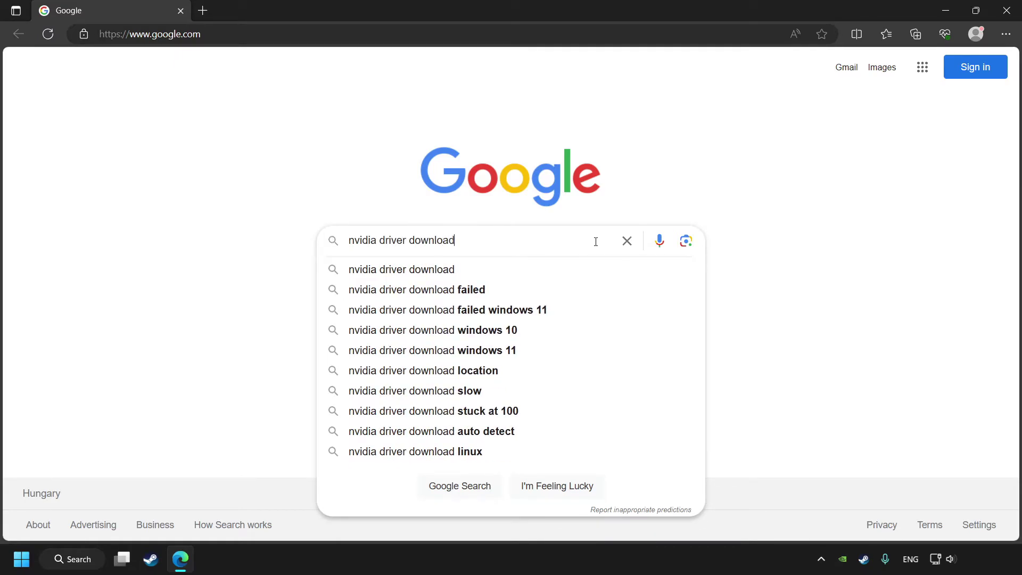
{"action": "left_click", "coordinate": [455, 486]}
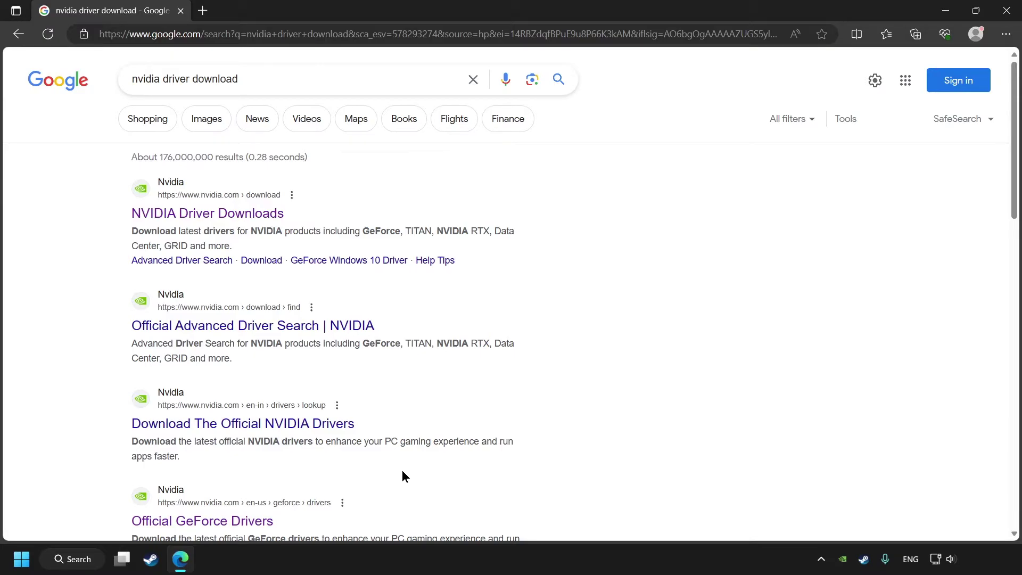
{"action": "scroll", "coordinate": [403, 471], "scroll_direction": "down", "scroll_amount": 1}
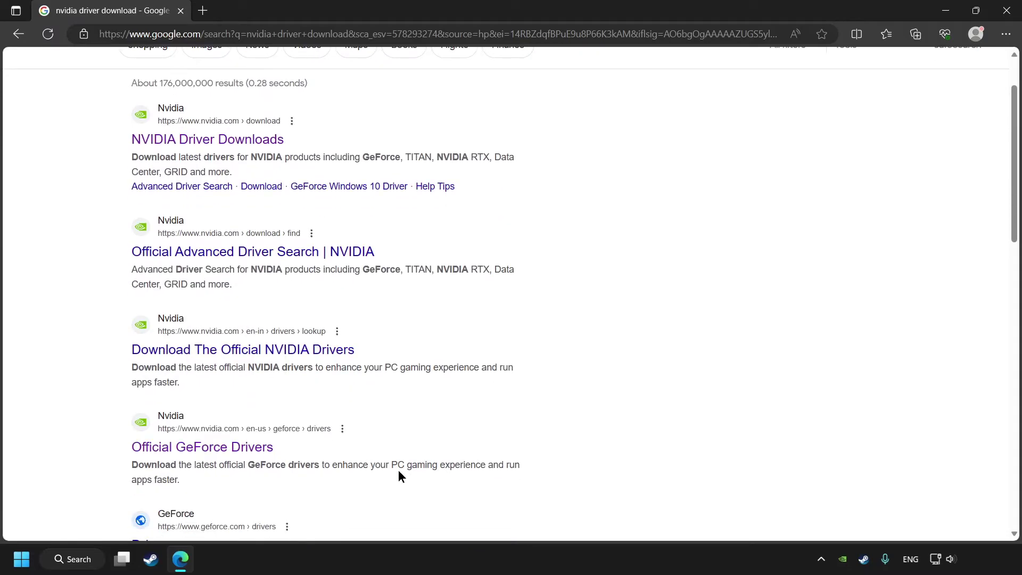
{"action": "left_click", "coordinate": [230, 451]}
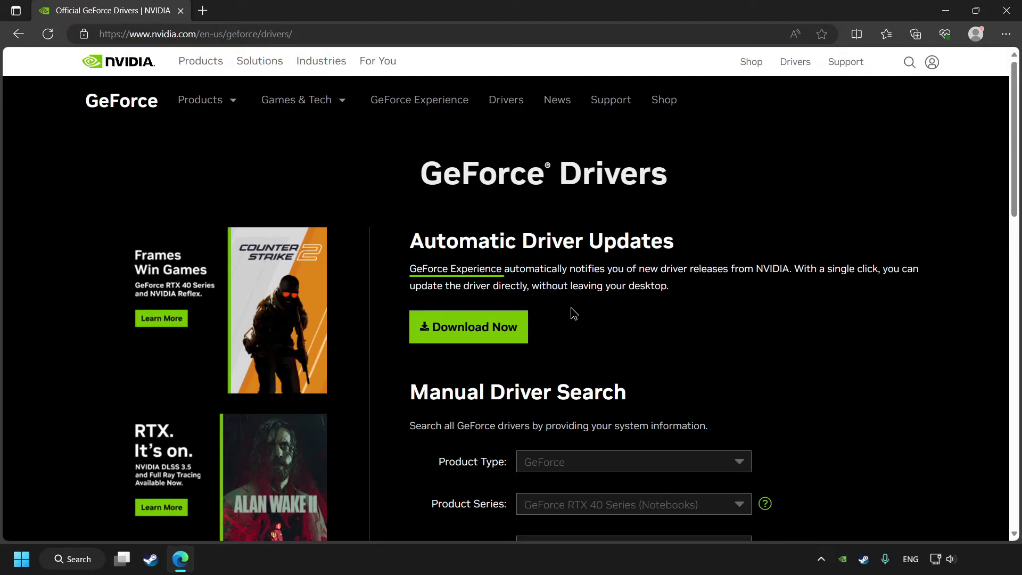
Download GeForce Experience for automatic driver updates, install it with the agreement accepted, and skip the introductory tour.
{"action": "left_click", "coordinate": [479, 340]}
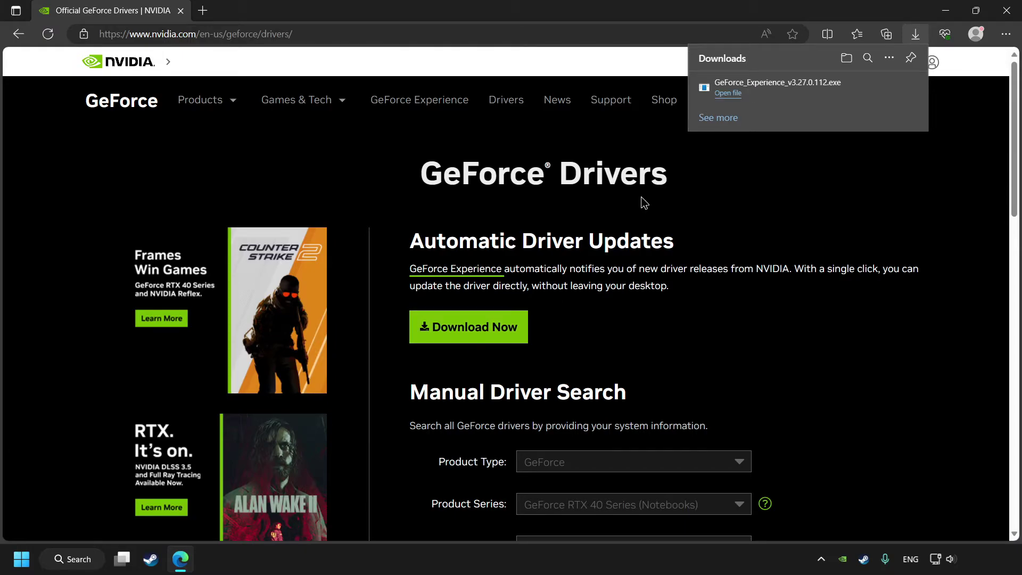
{"action": "left_click", "coordinate": [816, 98]}
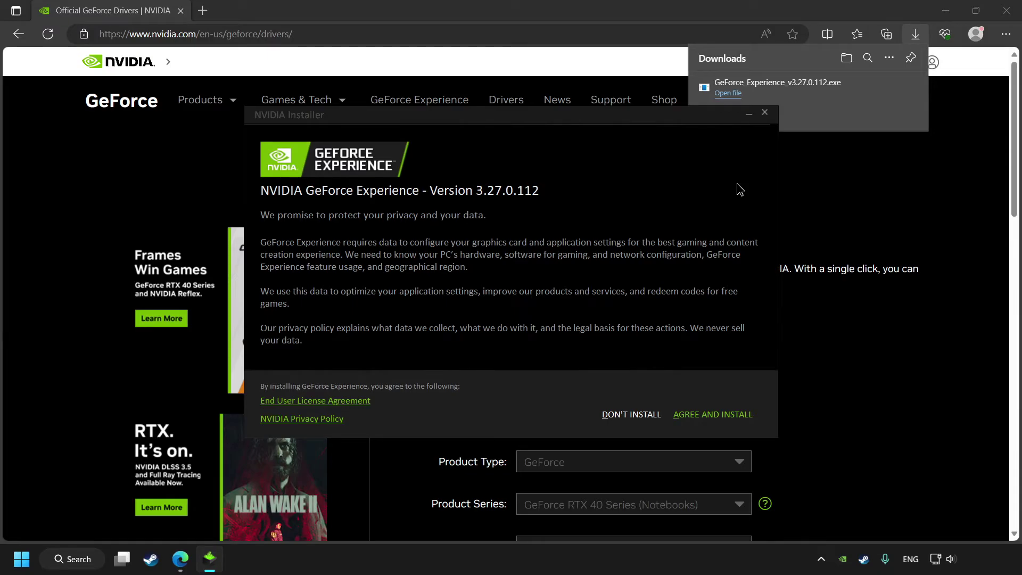
{"action": "left_click", "coordinate": [714, 415]}
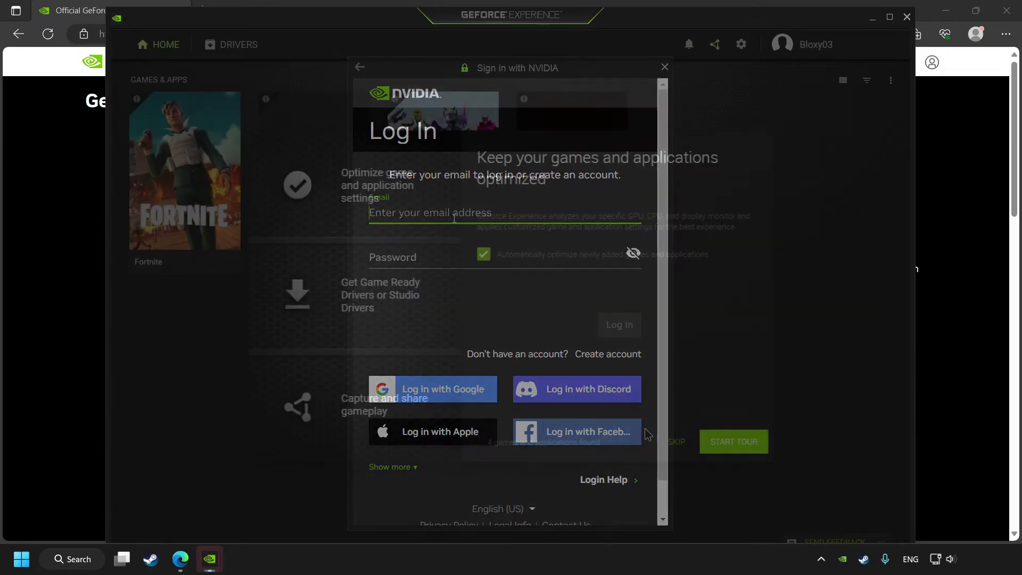
{"action": "left_click", "coordinate": [676, 447]}
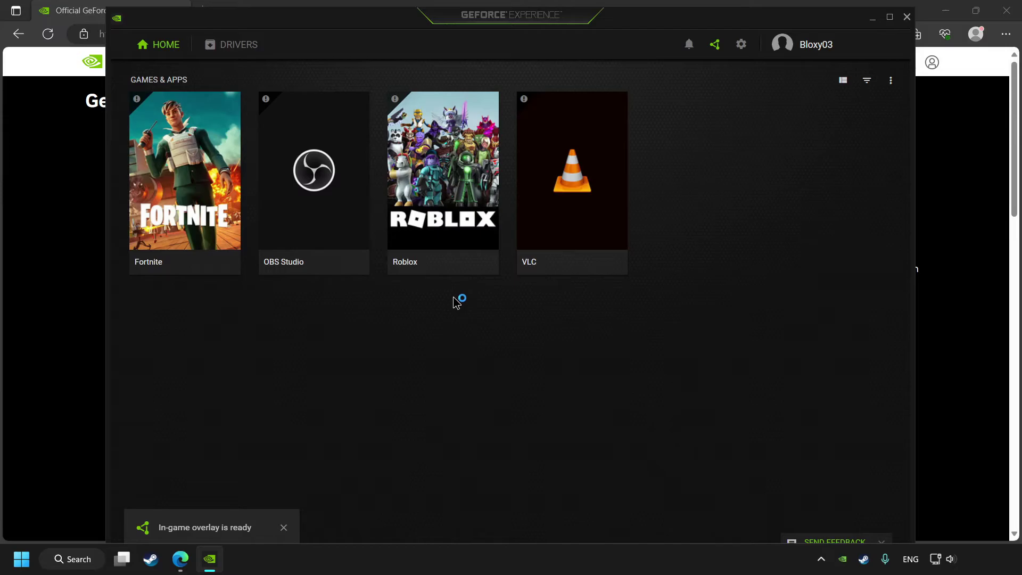
Check for GeForce Game Ready driver updates in GeForce Experience, dismissing the driver preferences tip.
{"action": "left_click", "coordinate": [233, 58]}
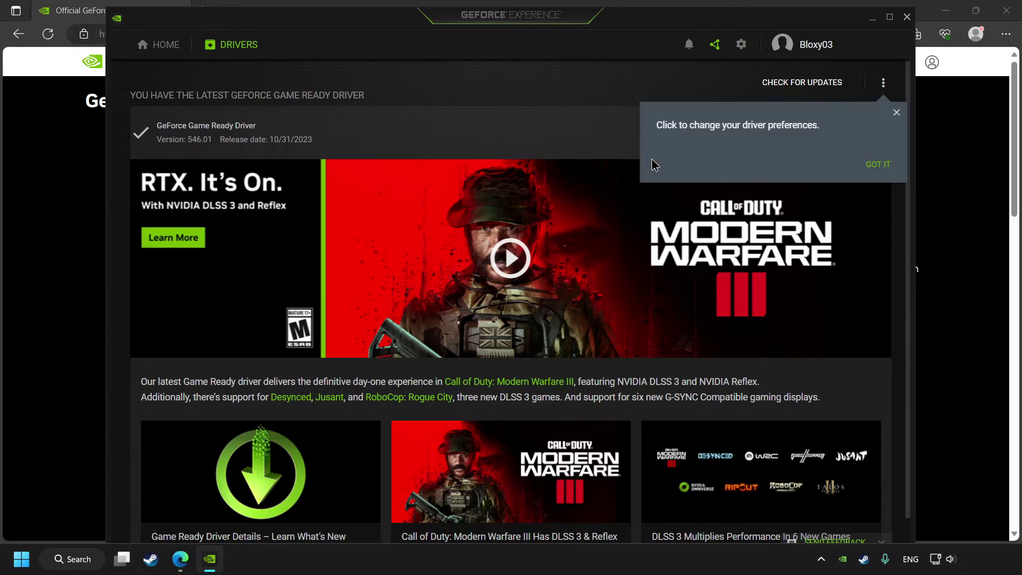
{"action": "left_click", "coordinate": [878, 164]}
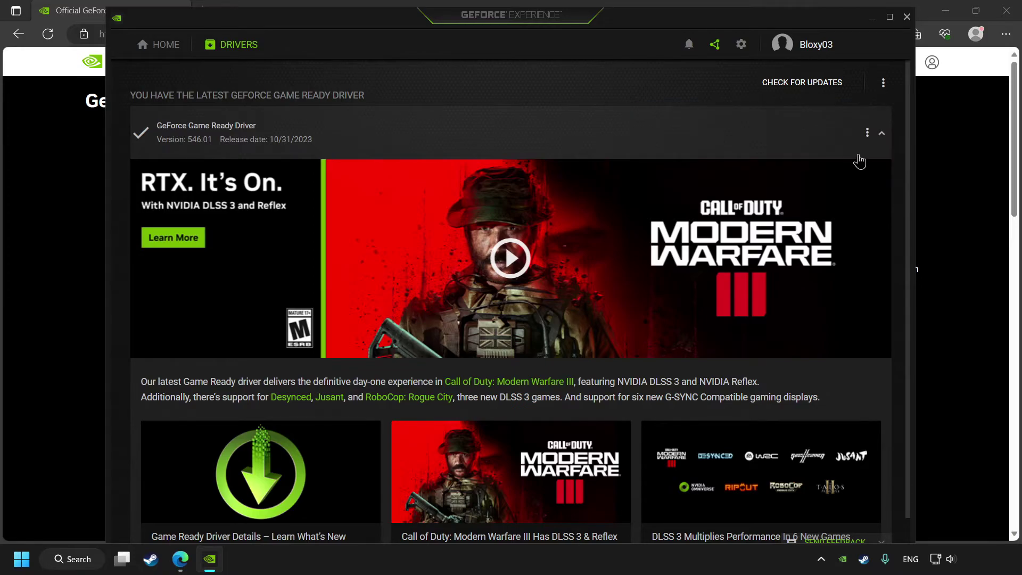
{"action": "left_click", "coordinate": [796, 87]}
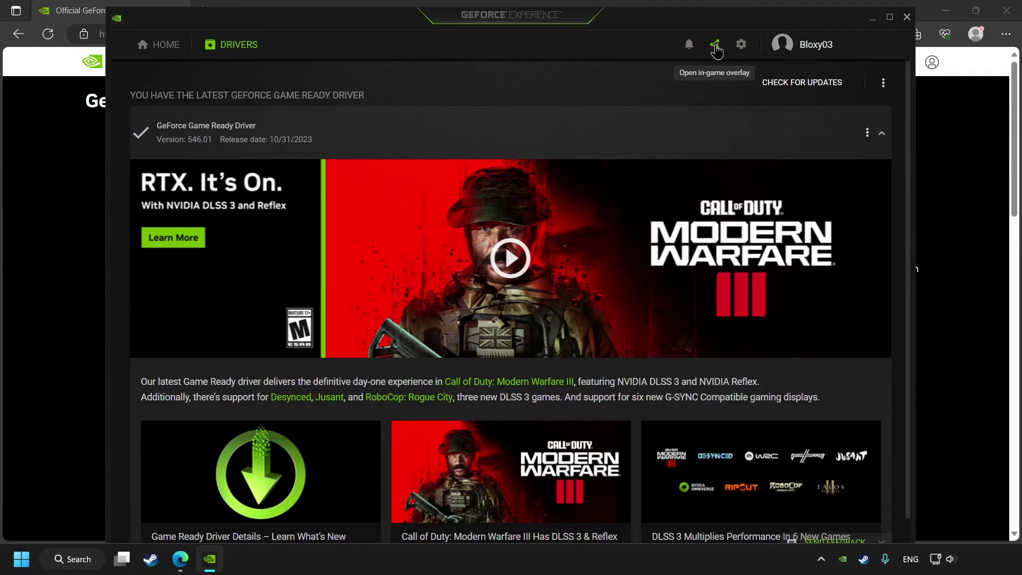
Turn off the in-game overlay in the GeForce Experience general settings and close the program.
{"action": "left_click", "coordinate": [741, 44]}
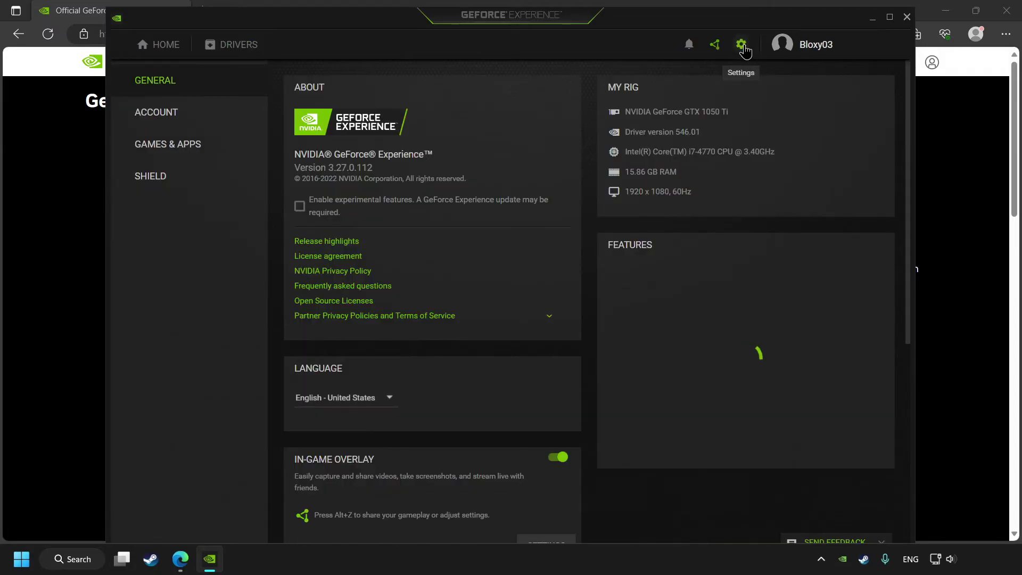
{"action": "scroll", "coordinate": [554, 279], "scroll_direction": "down", "scroll_amount": 2}
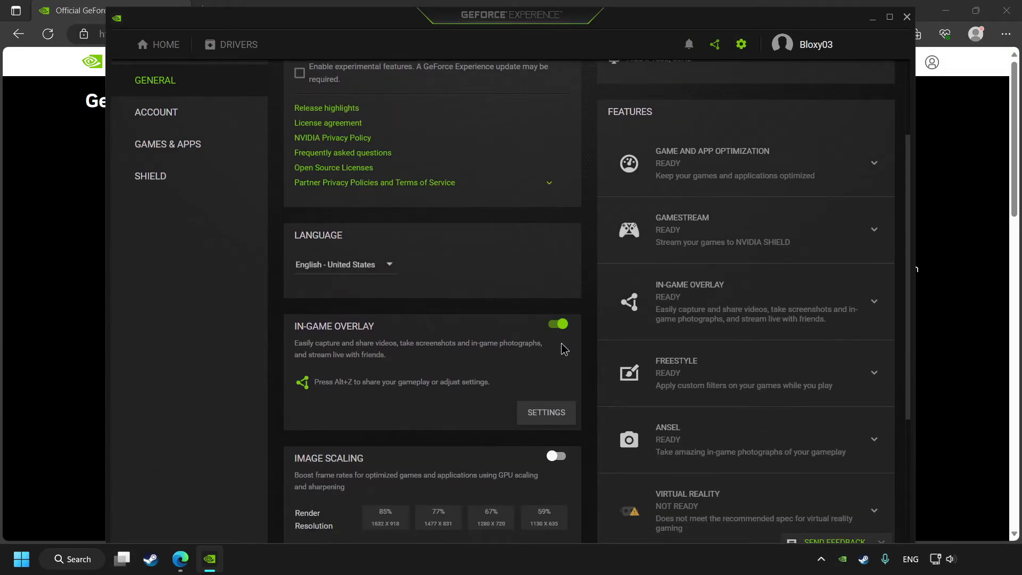
{"action": "left_click", "coordinate": [557, 327]}
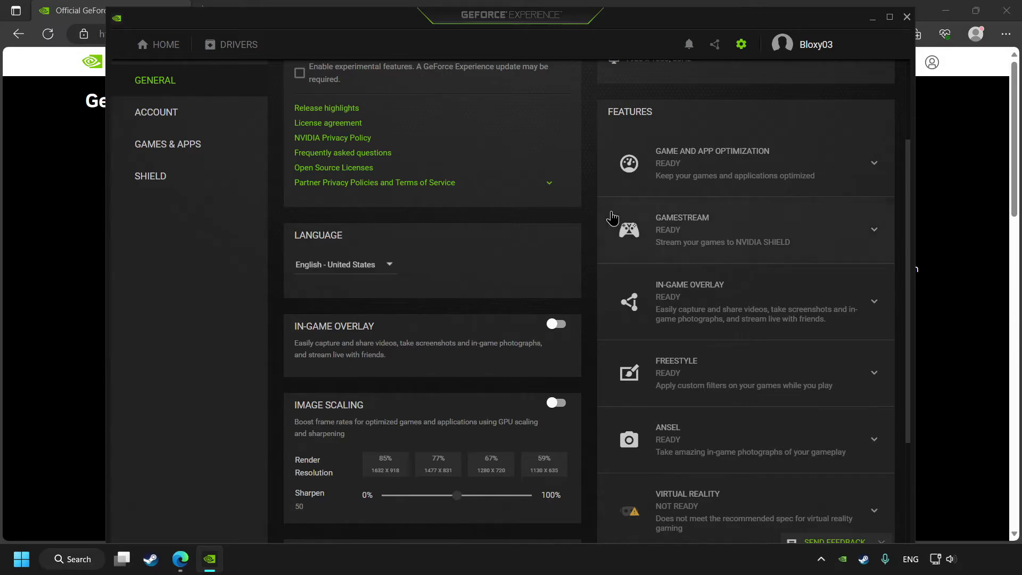
{"action": "left_click", "coordinate": [908, 17]}
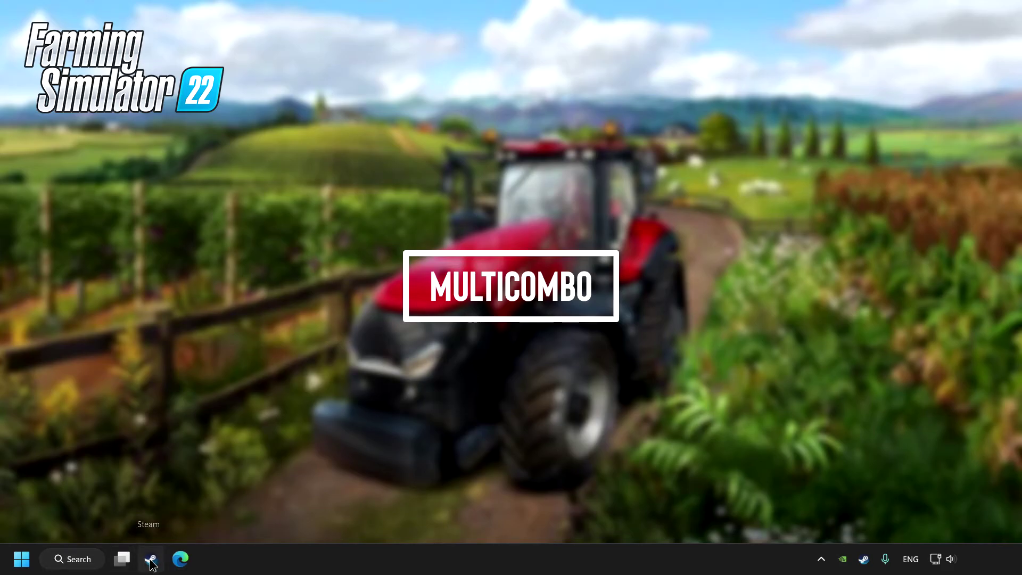
In Steam, verify the integrity of the installed game files for Farming Simulator 22 from the library.
{"action": "left_click", "coordinate": [151, 560]}
{"action": "mouse_move", "coordinate": [186, 73]}
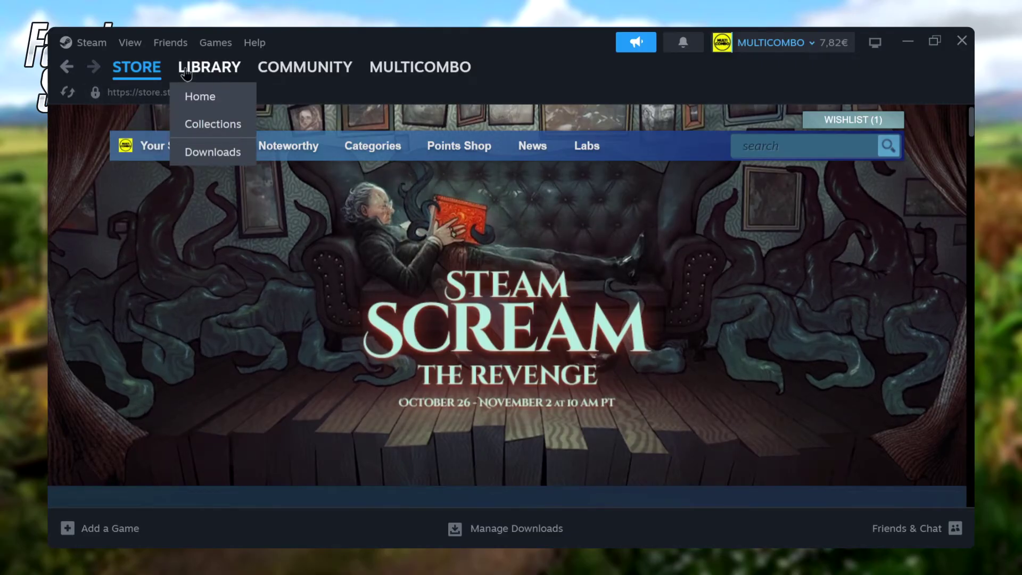
{"action": "left_click", "coordinate": [213, 72]}
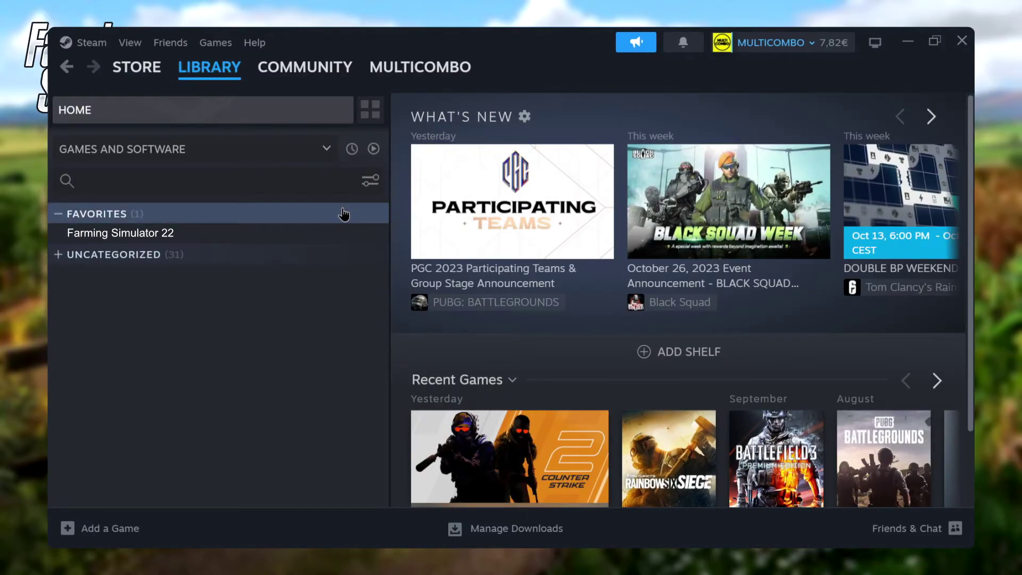
{"action": "right_click", "coordinate": [365, 229]}
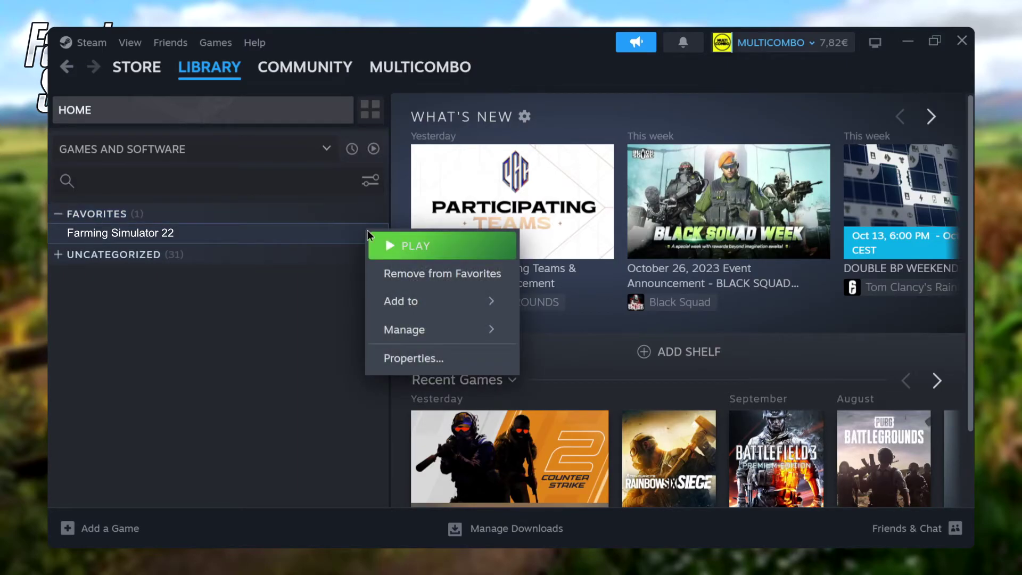
{"action": "left_click", "coordinate": [467, 362]}
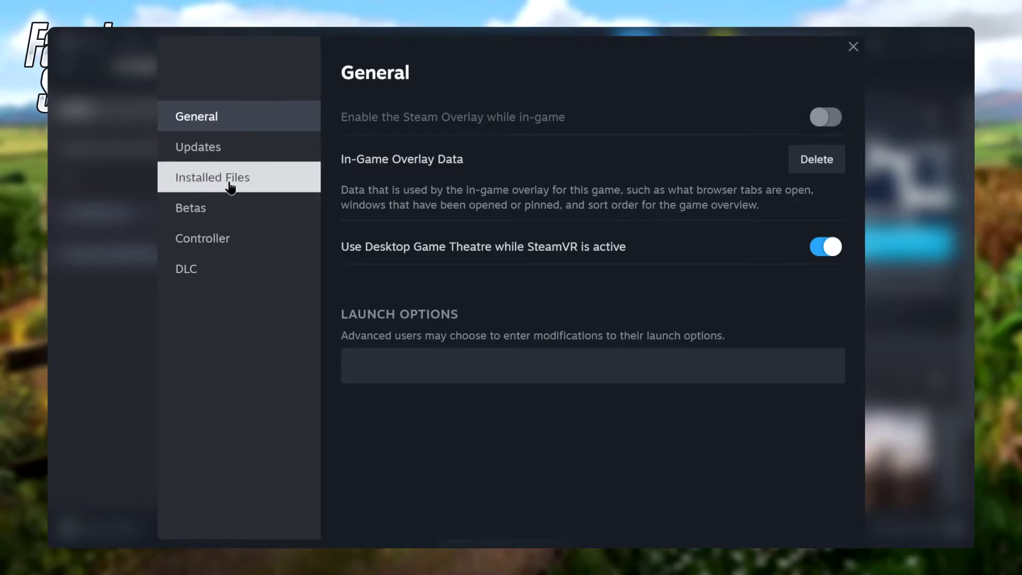
{"action": "left_click", "coordinate": [281, 188]}
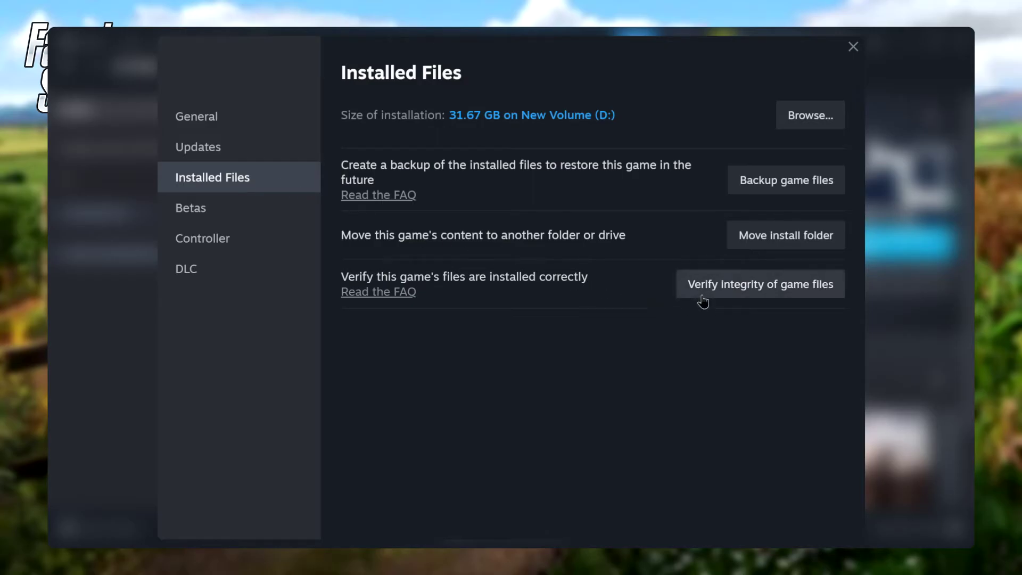
{"action": "left_click", "coordinate": [766, 296]}
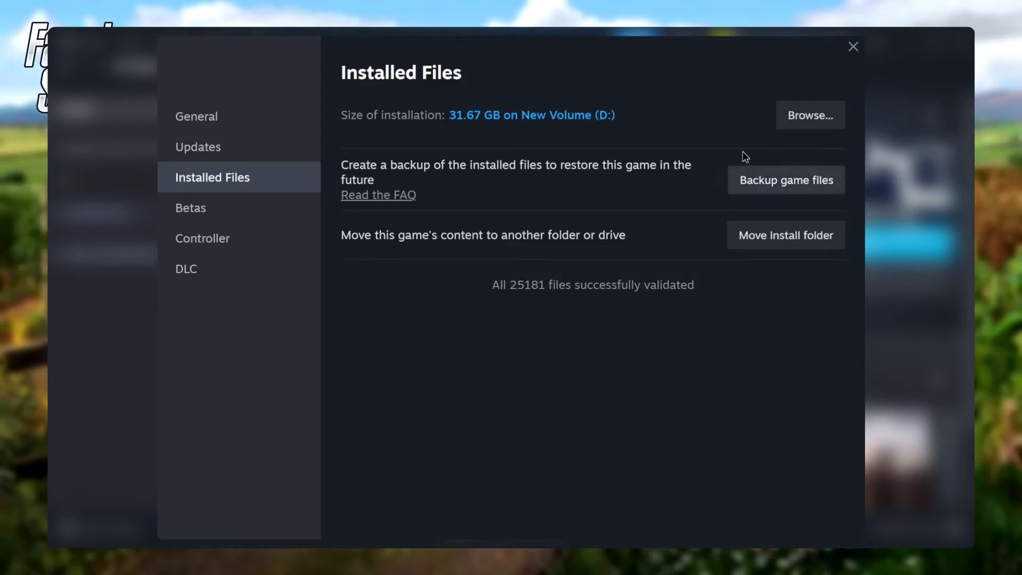
Browse to the game's install folder and open the compatibility properties of FarmingSimulator2022Game.exe.
{"action": "left_click", "coordinate": [810, 115]}
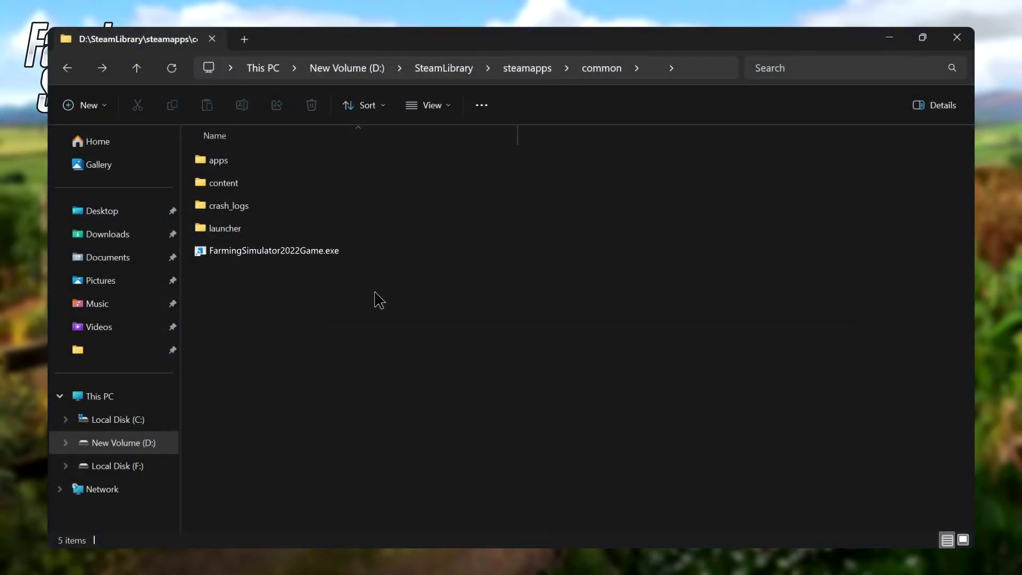
{"action": "left_click", "coordinate": [411, 247]}
{"action": "right_click", "coordinate": [413, 258]}
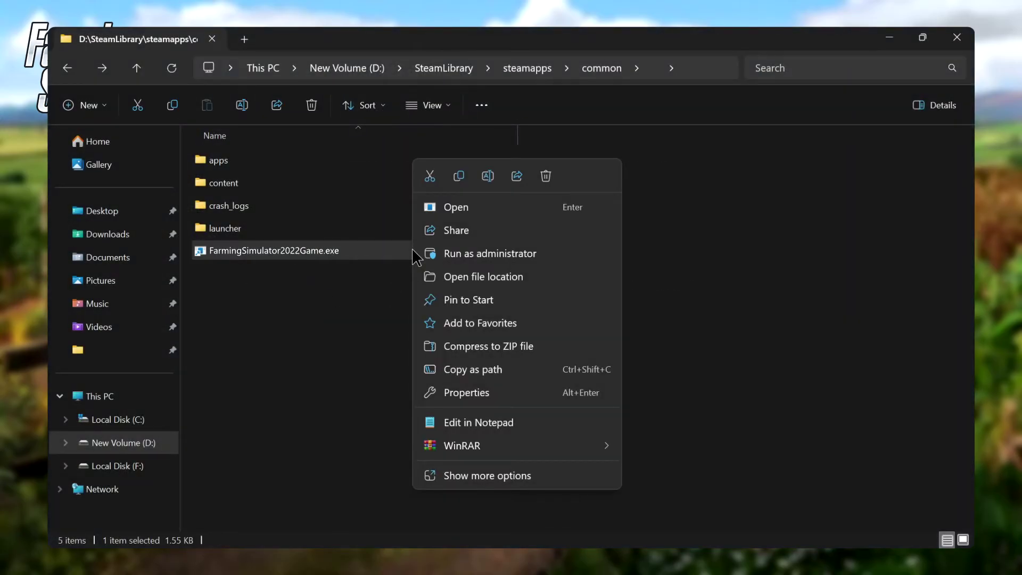
{"action": "left_click", "coordinate": [524, 393]}
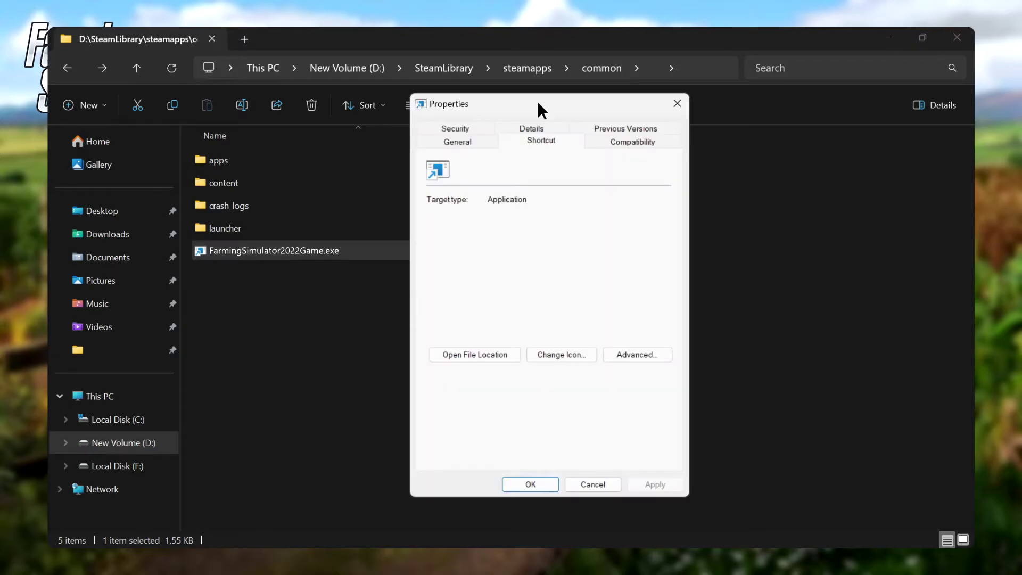
{"action": "left_click", "coordinate": [639, 149]}
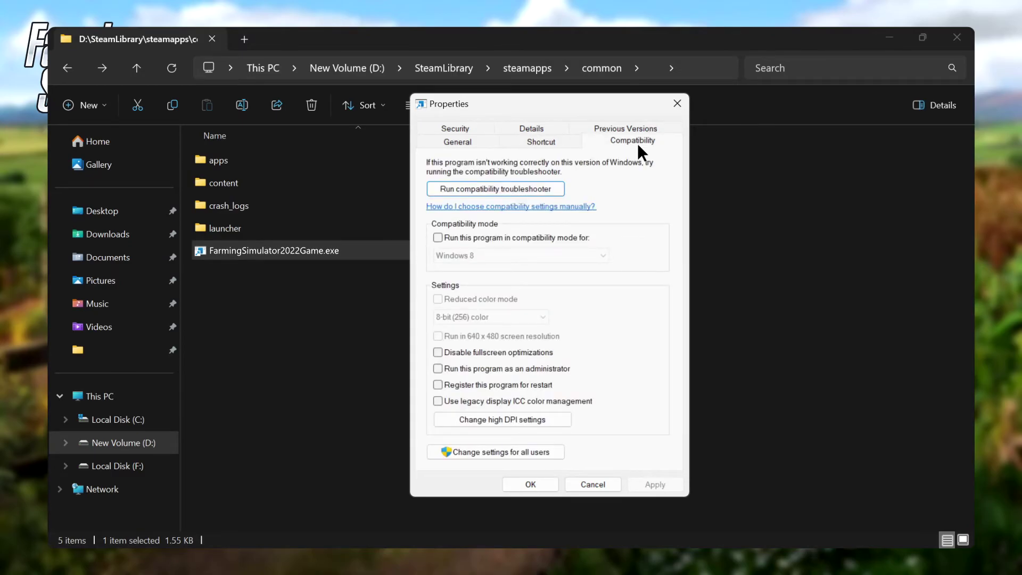
Enable compatibility mode for Windows 8, disable fullscreen optimizations for the game executable, and apply the settings.
{"action": "left_click", "coordinate": [441, 238]}
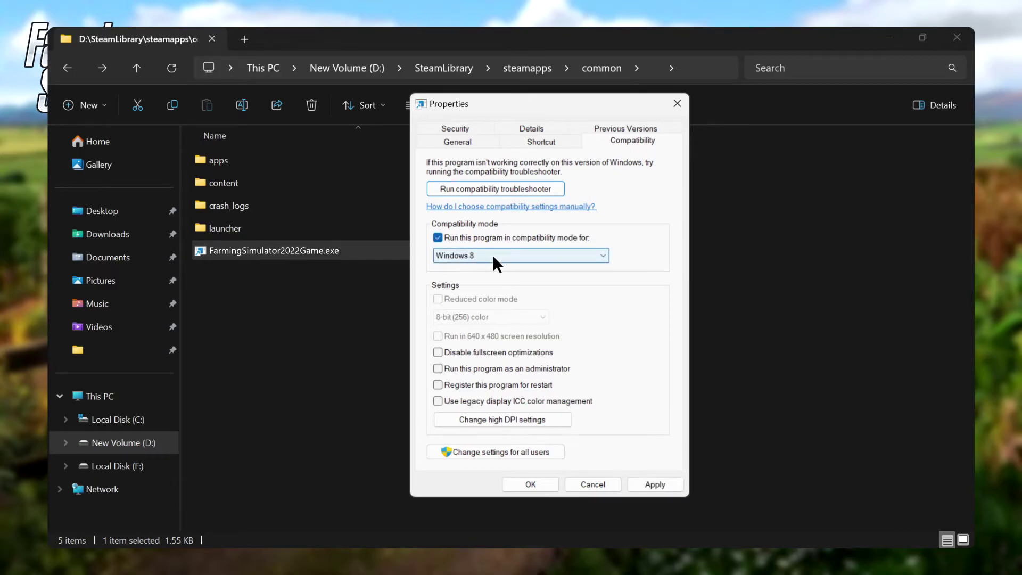
{"action": "left_click", "coordinate": [513, 256]}
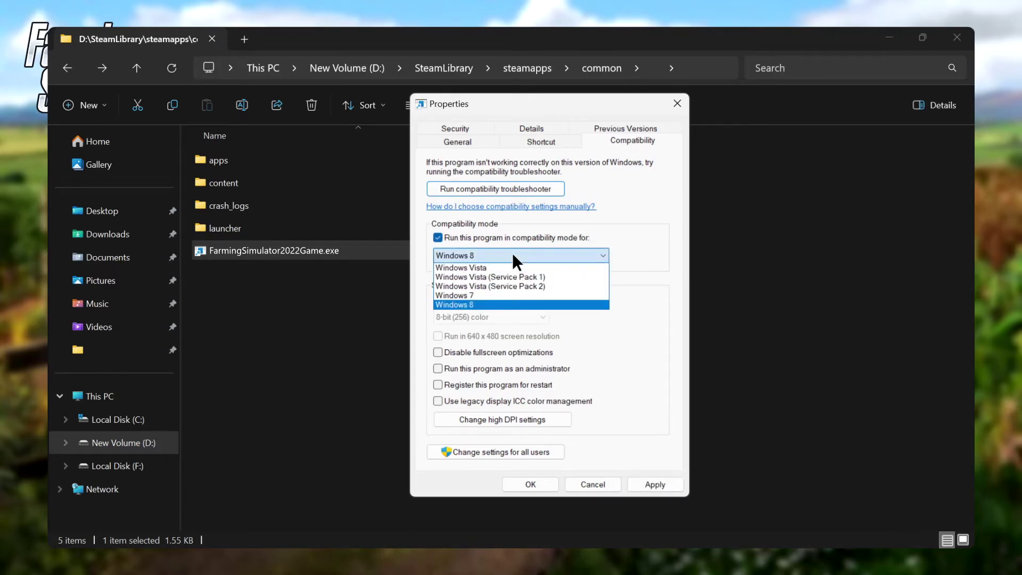
{"action": "left_click", "coordinate": [508, 305]}
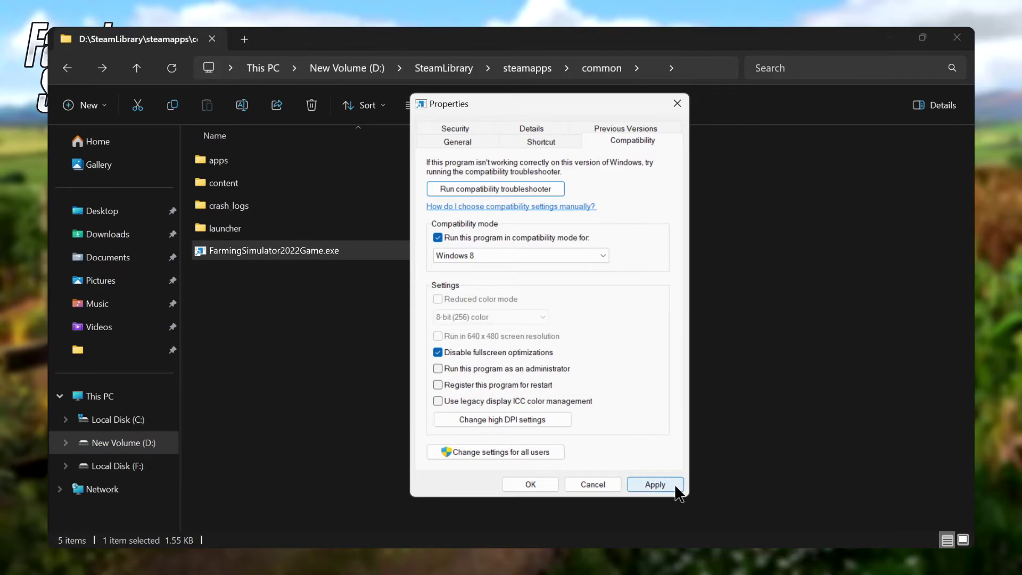
{"action": "left_click", "coordinate": [660, 485]}
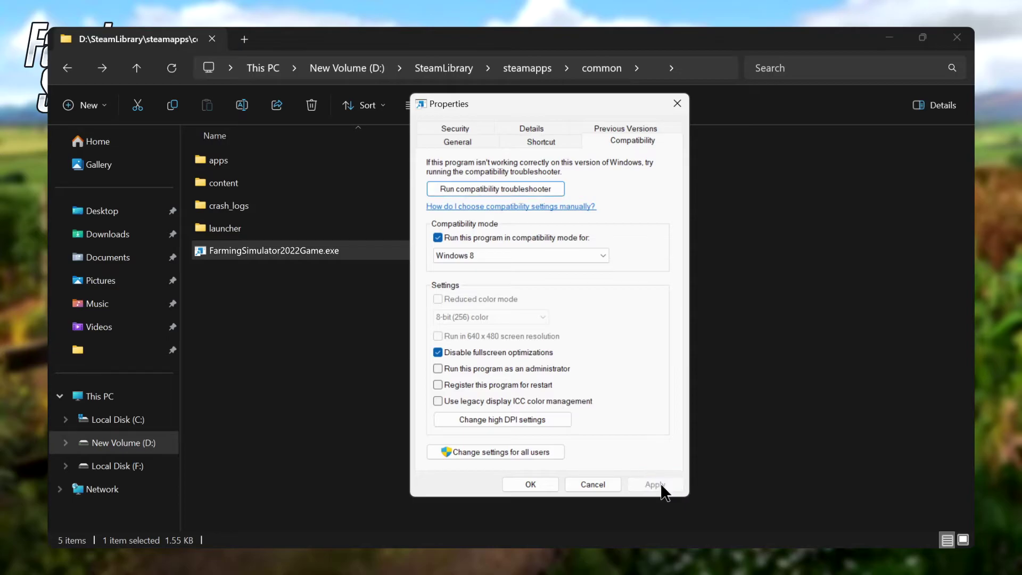
Confirm and close the game executable's properties, then open the startup apps list in Task Manager.
{"action": "left_click", "coordinate": [533, 486]}
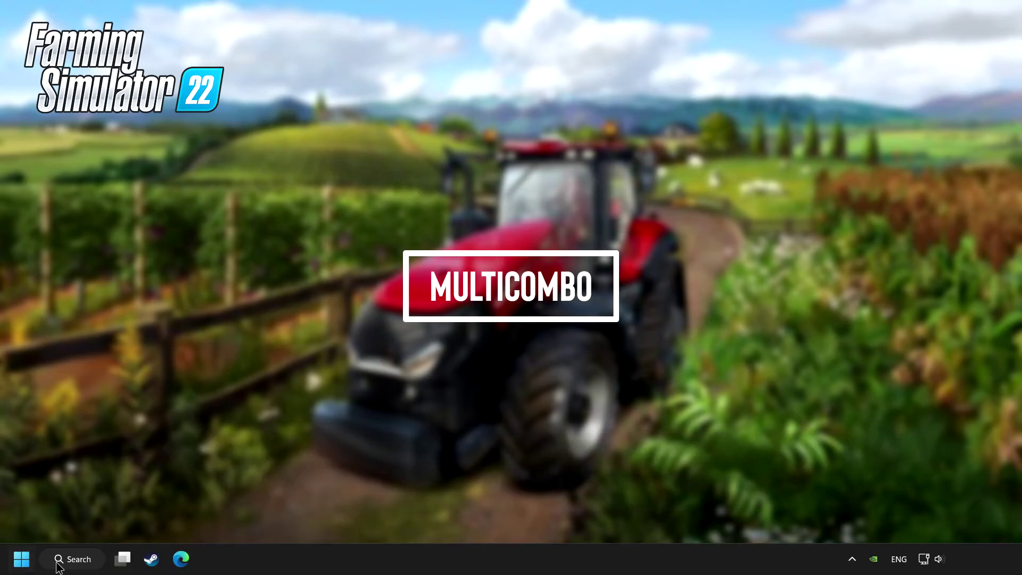
{"action": "right_click", "coordinate": [514, 563]}
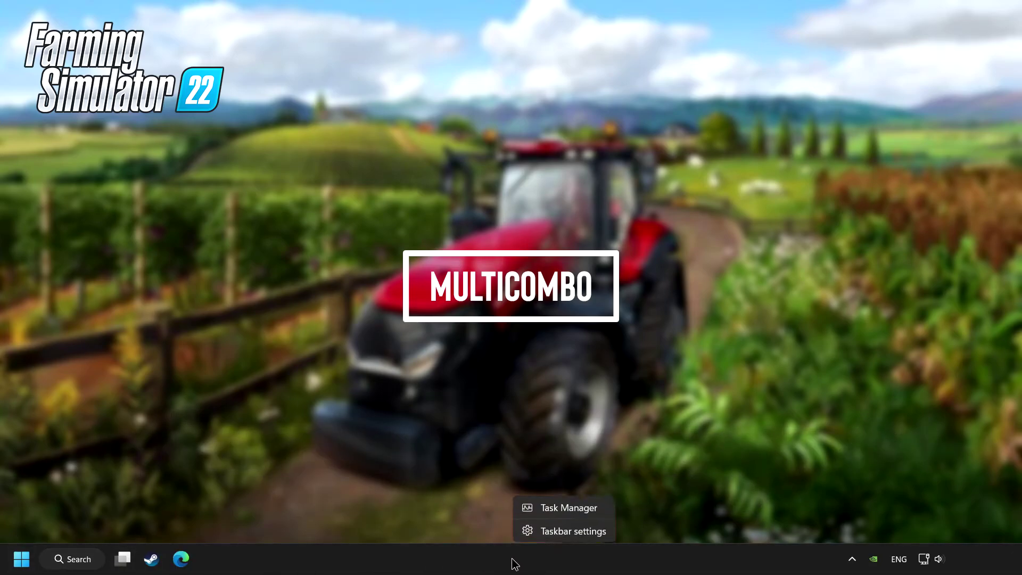
{"action": "left_click", "coordinate": [566, 509]}
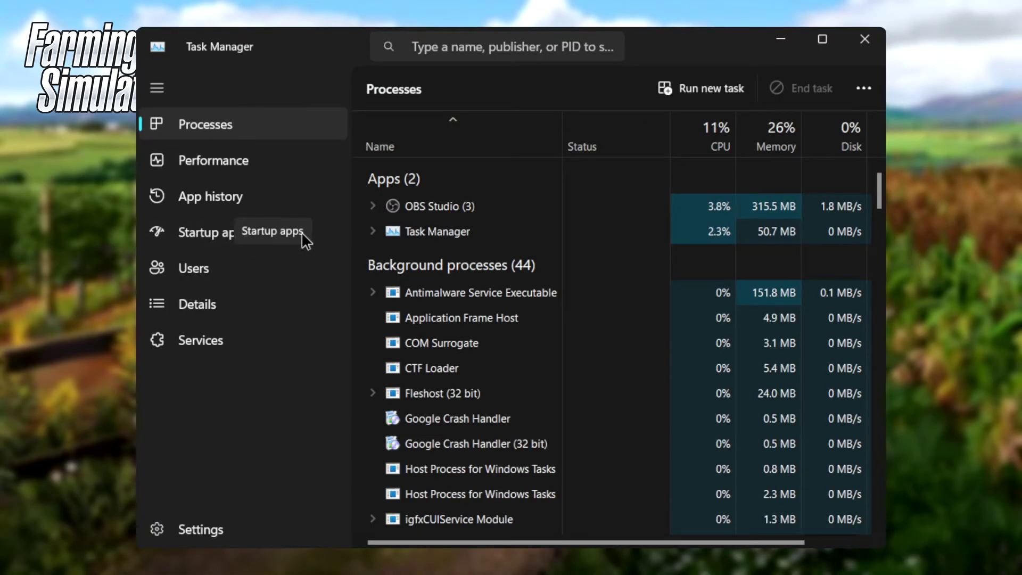
{"action": "left_click", "coordinate": [326, 231]}
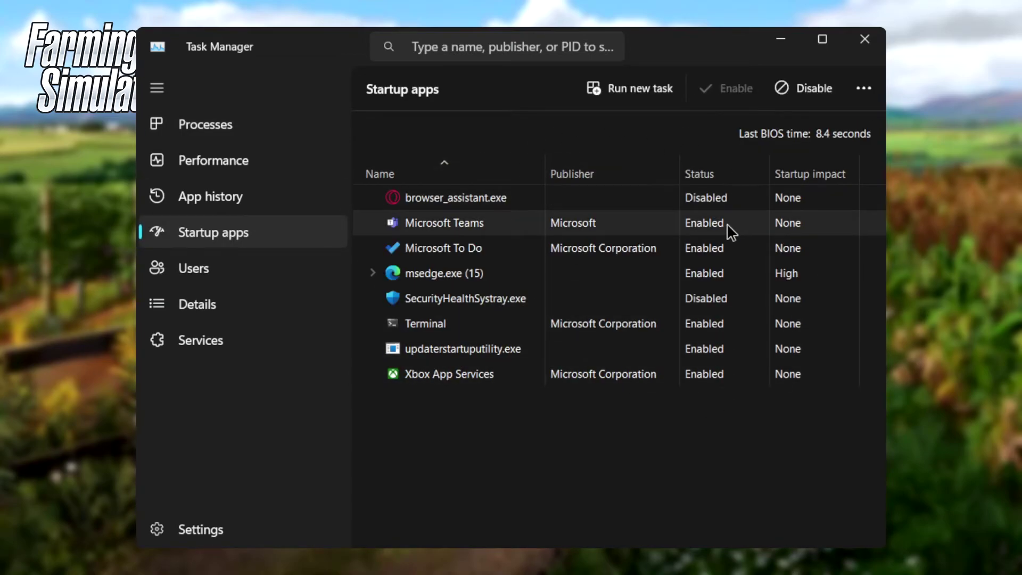
Disable Microsoft Teams, Microsoft To Do, Terminal, Xbox App Services and updaterstartuputility.exe from launching at startup.
{"action": "left_click", "coordinate": [792, 94]}
{"action": "left_click", "coordinate": [708, 251]}
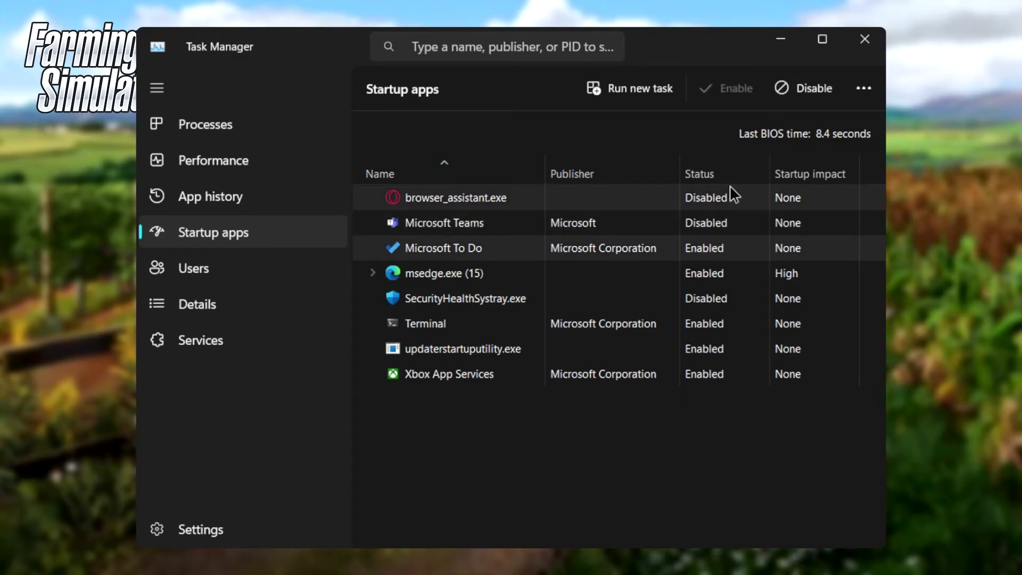
{"action": "left_click", "coordinate": [798, 91]}
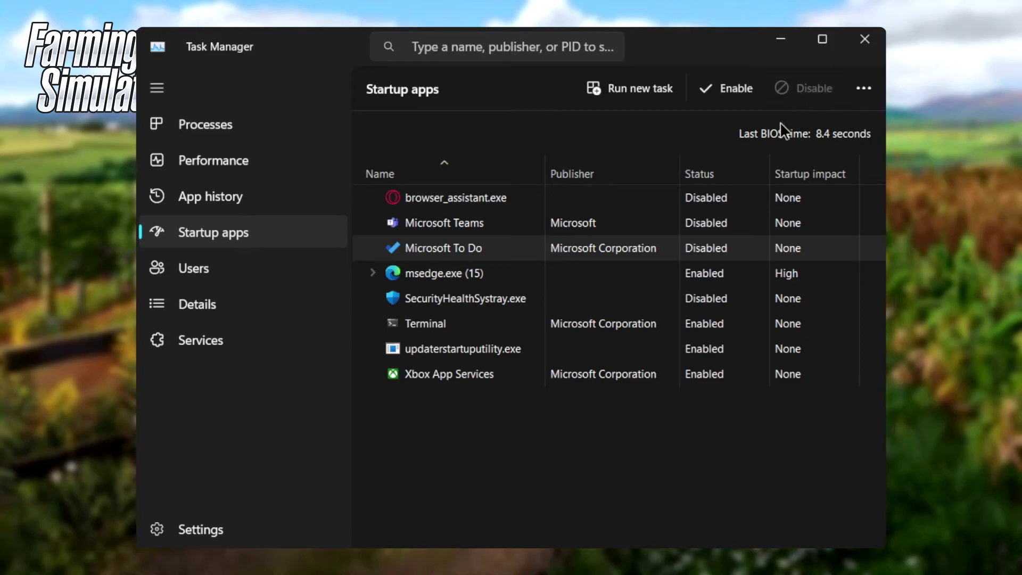
{"action": "left_click", "coordinate": [723, 325]}
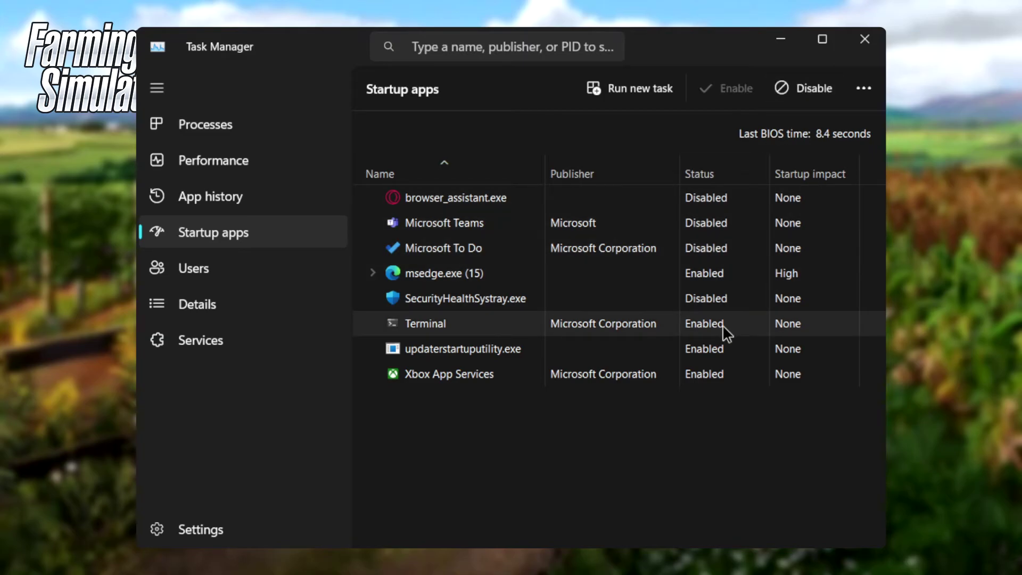
{"action": "left_click", "coordinate": [812, 92]}
{"action": "left_click", "coordinate": [720, 379]}
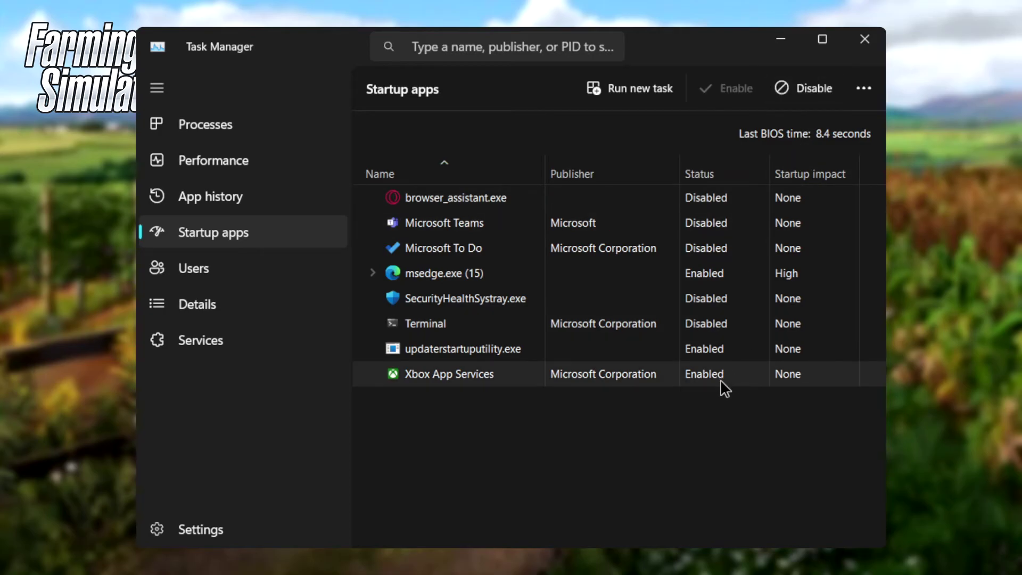
{"action": "left_click", "coordinate": [800, 96]}
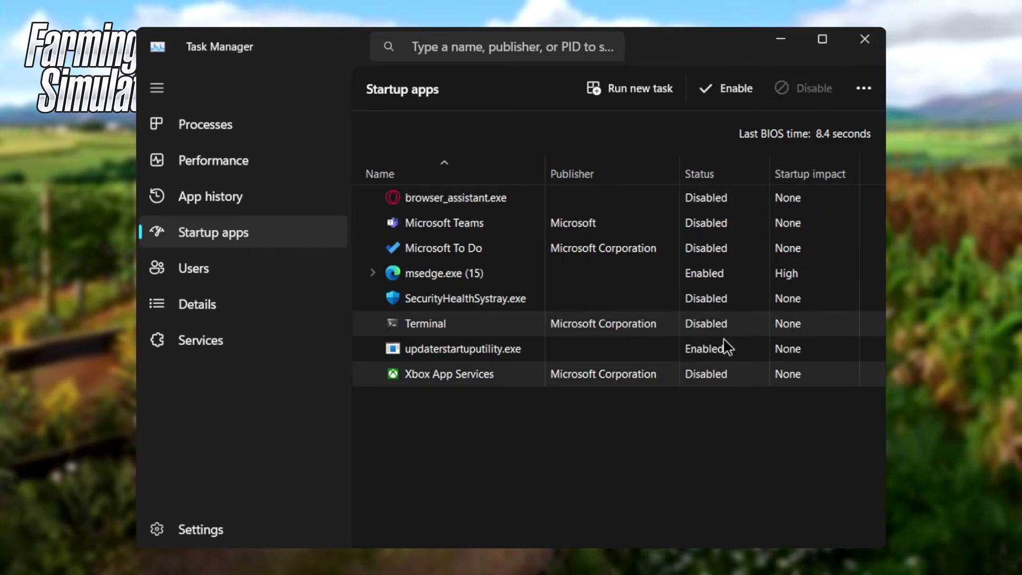
{"action": "left_click", "coordinate": [723, 347]}
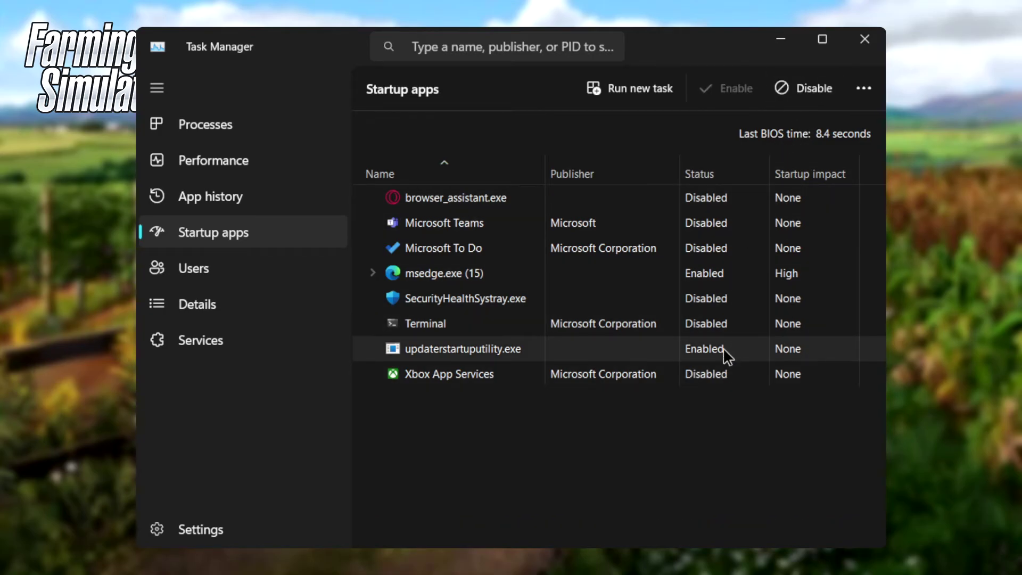
{"action": "left_click", "coordinate": [791, 89]}
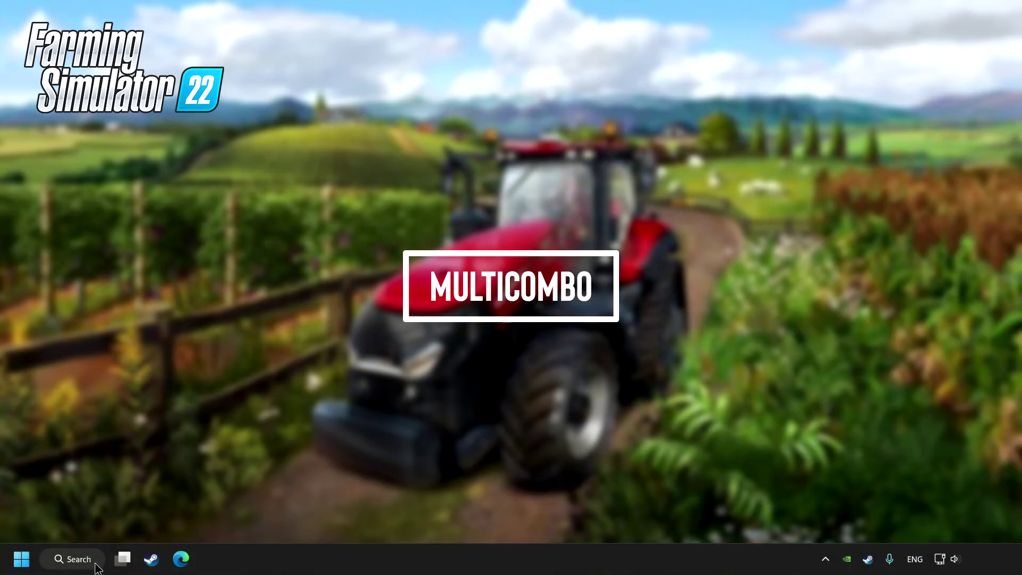
Search Windows for "windows update" and open the Windows Update settings.
{"action": "left_click", "coordinate": [96, 565]}
{"action": "type", "text": "windows "}
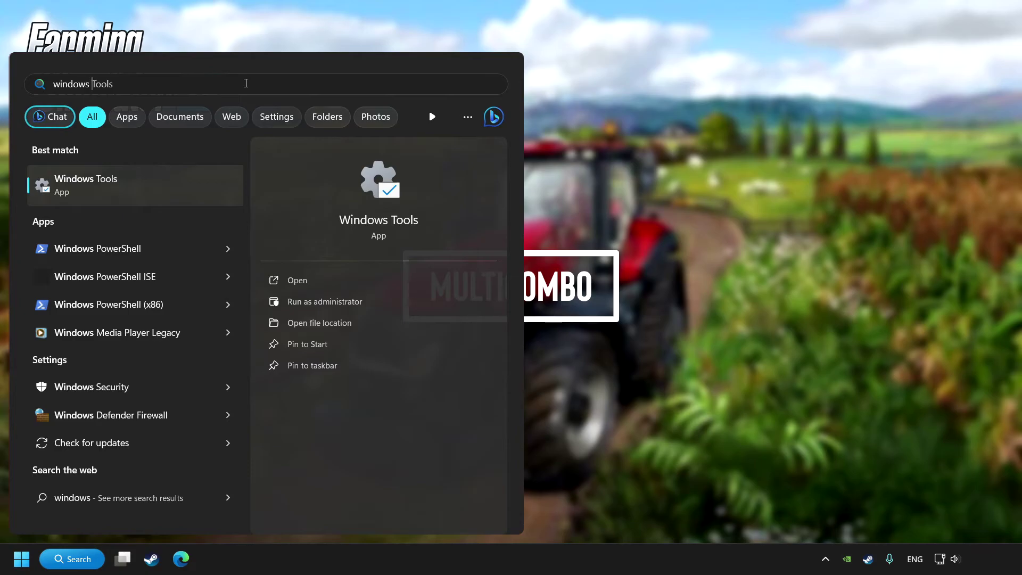
{"action": "type", "text": "update"}
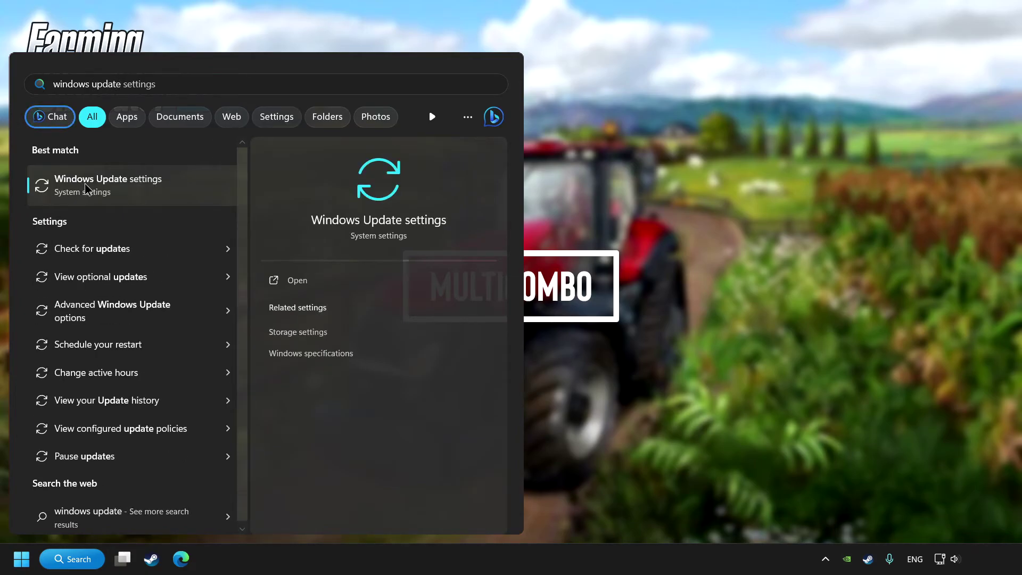
{"action": "left_click", "coordinate": [113, 194]}
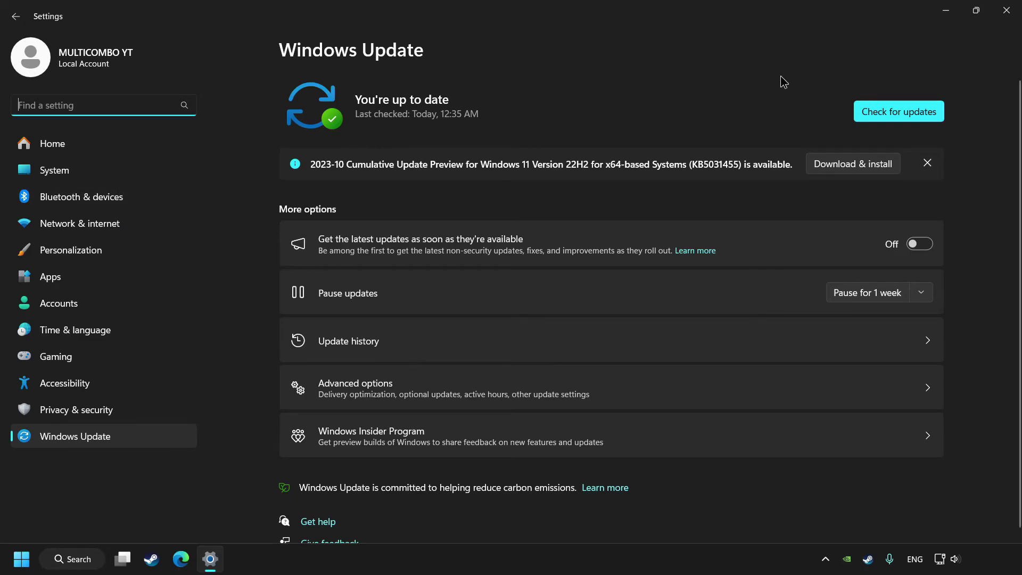
Check for updates and install the 2023-10 Cumulative Update Preview (KB5031455), declining to get the latest updates as soon as they're available.
{"action": "left_click", "coordinate": [905, 117]}
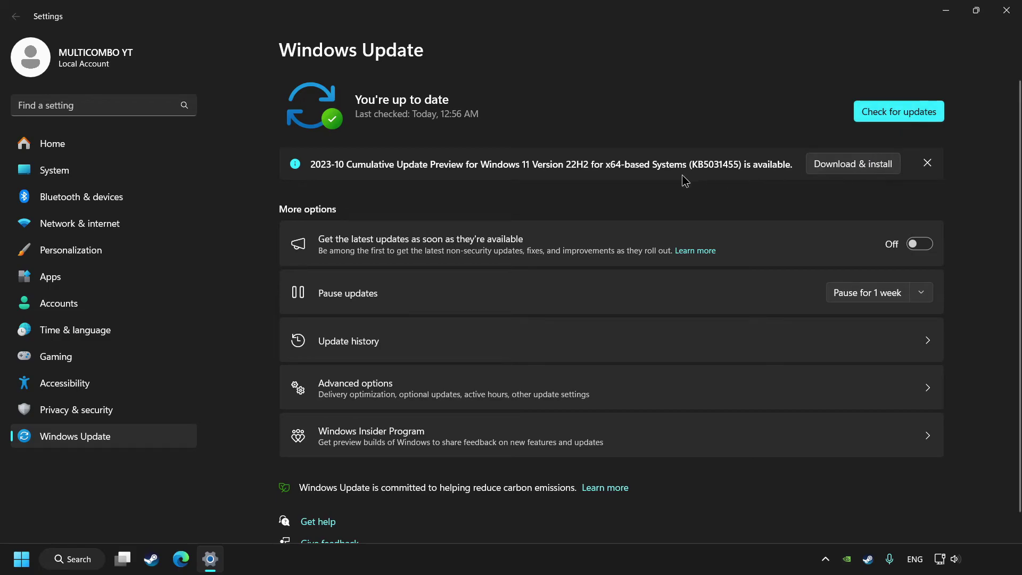
{"action": "left_click", "coordinate": [853, 165]}
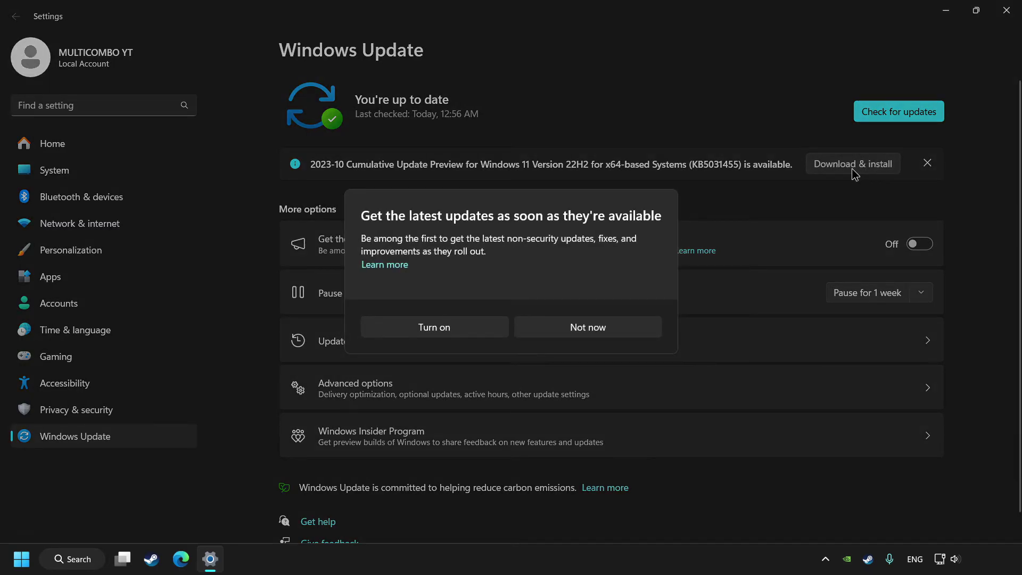
{"action": "left_click", "coordinate": [646, 328]}
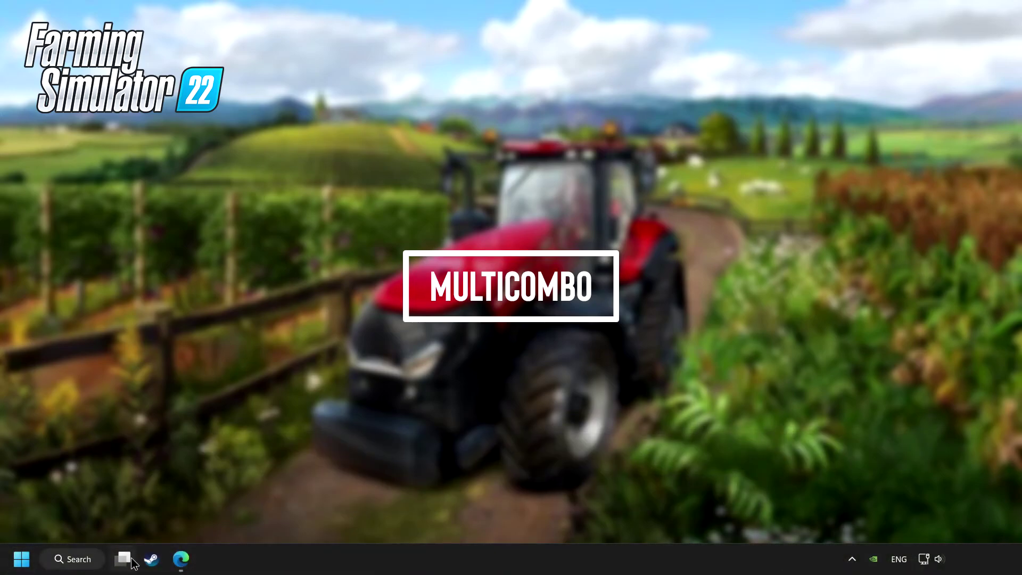
Switch to Microsoft Edge and view the addresses of the DirectX End-User Runtime and Visual C++ Redistributable download pages.
{"action": "left_click", "coordinate": [181, 560]}
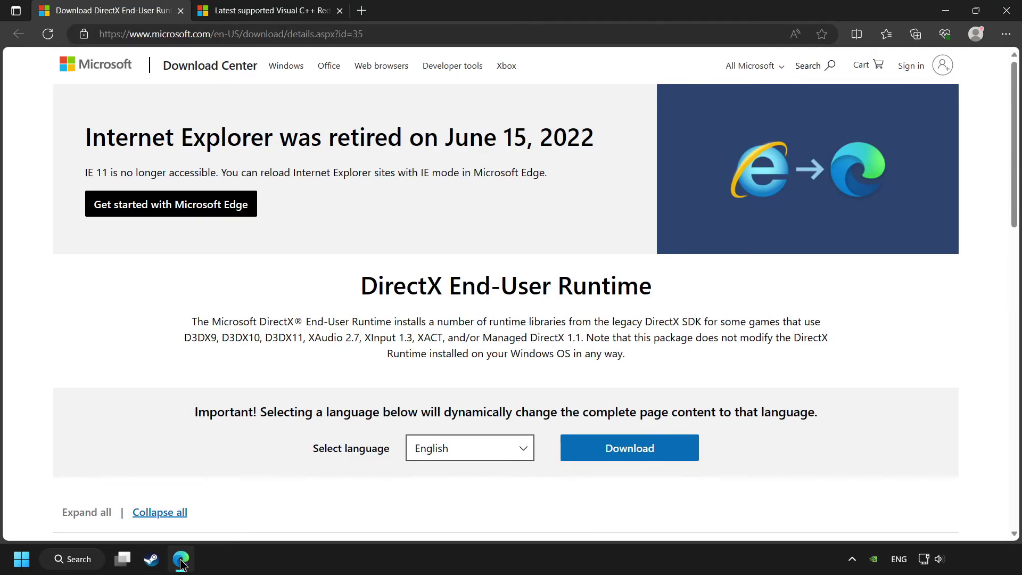
{"action": "key", "text": "ctrl+l"}
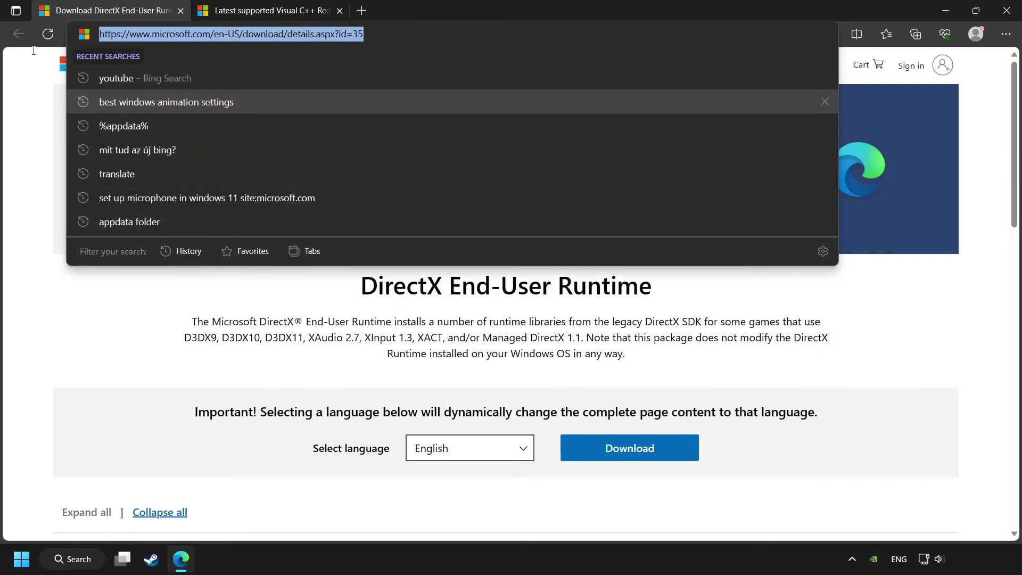
{"action": "key", "text": "Escape"}
{"action": "key", "text": "ctrl+Tab"}
{"action": "left_click", "coordinate": [236, 41]}
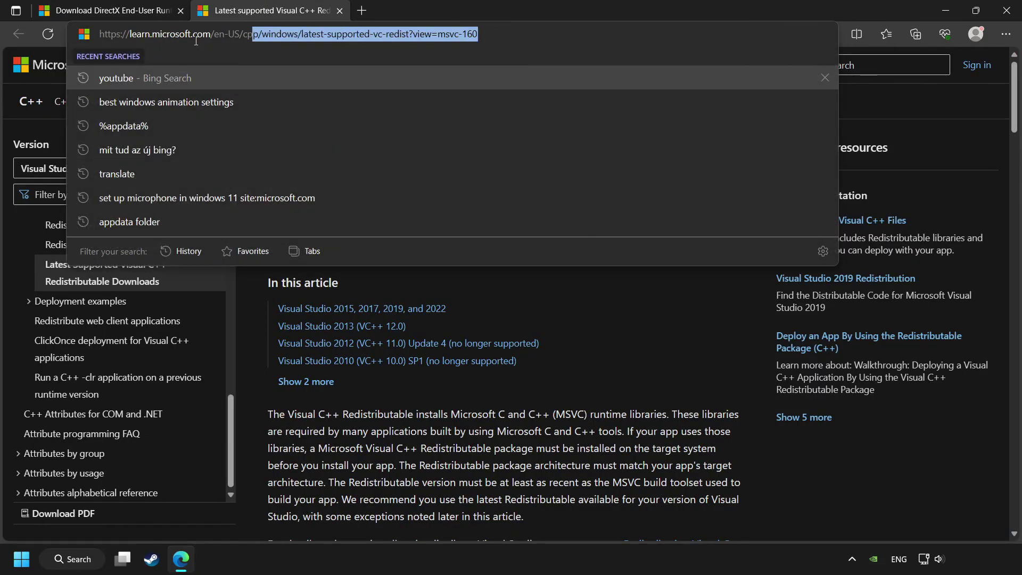
{"action": "key", "text": "Escape"}
{"action": "left_click", "coordinate": [116, 8]}
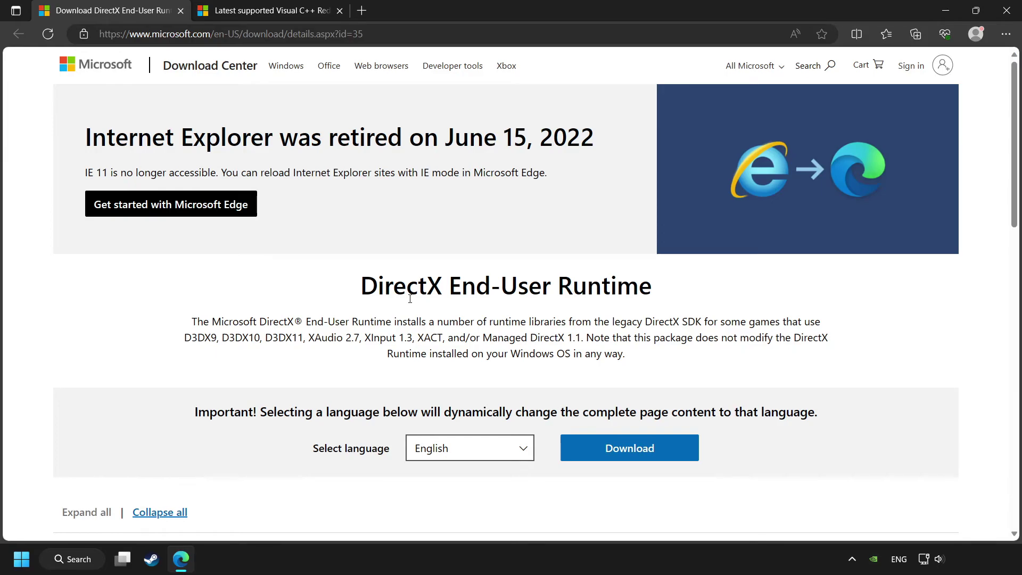
Download the English DirectX End-User Runtime installer and launch dxwebsetup.exe.
{"action": "left_click_drag", "start_coordinate": [1019, 144], "coordinate": [1019, 173]}
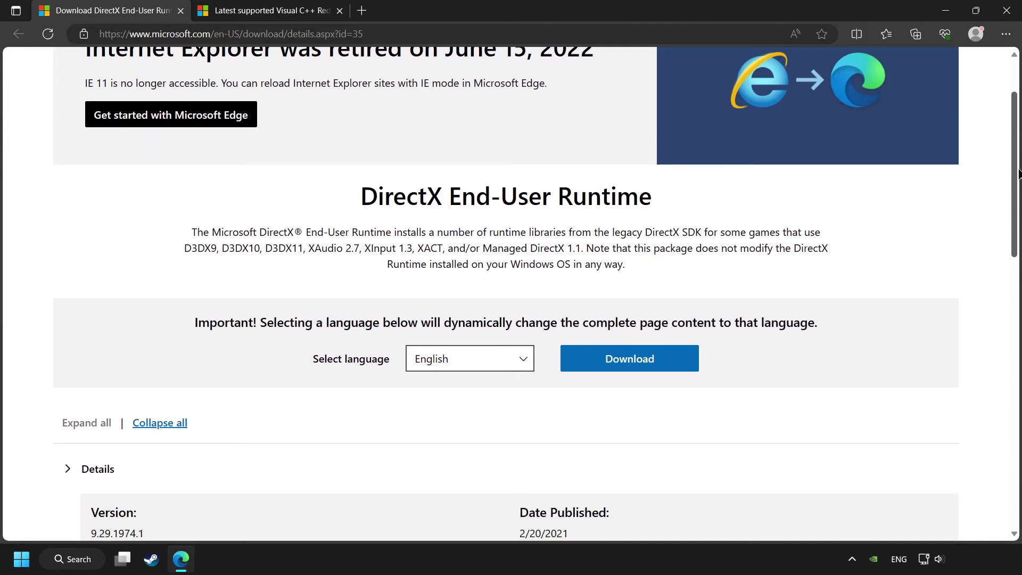
{"action": "left_click", "coordinate": [516, 361]}
{"action": "left_click", "coordinate": [516, 361]}
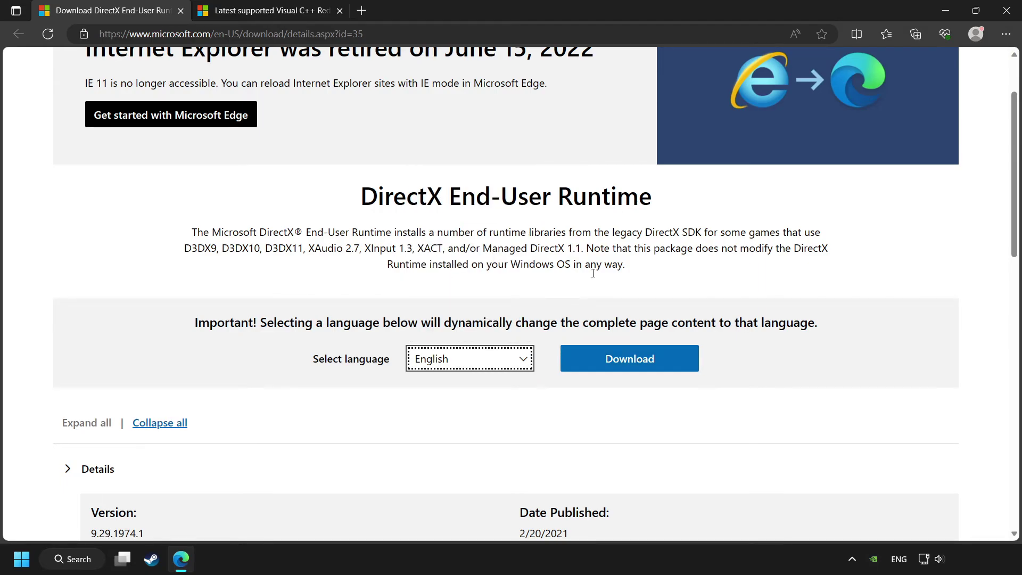
{"action": "left_click", "coordinate": [636, 365]}
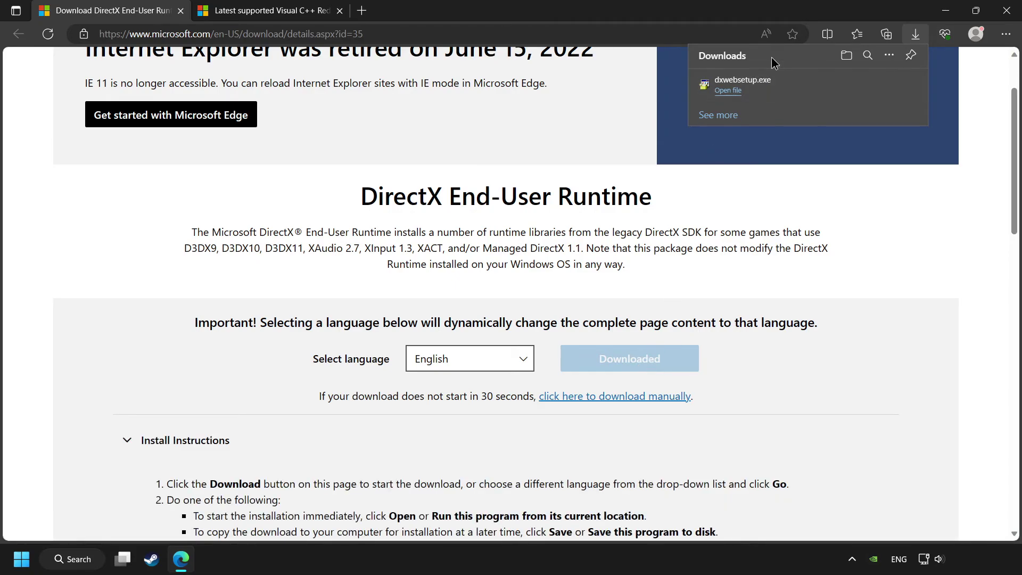
{"action": "left_click", "coordinate": [825, 97]}
Go through the DirectX setup license agreement to its end, accept it and continue.
{"action": "left_click_drag", "start_coordinate": [274, 46], "coordinate": [571, 168]}
{"action": "left_click_drag", "start_coordinate": [649, 264], "coordinate": [655, 330]}
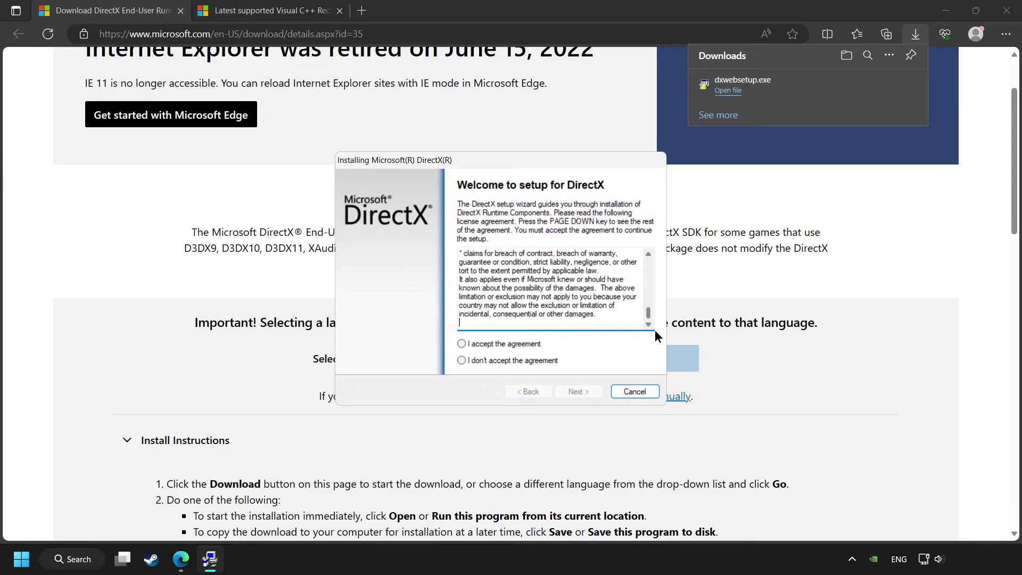
{"action": "left_click", "coordinate": [498, 345]}
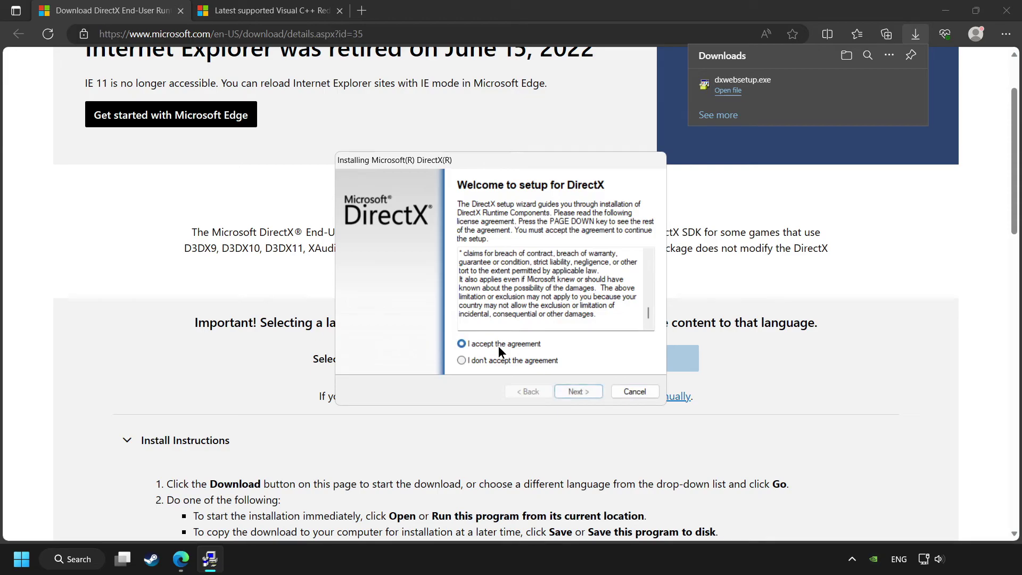
{"action": "left_click", "coordinate": [580, 391]}
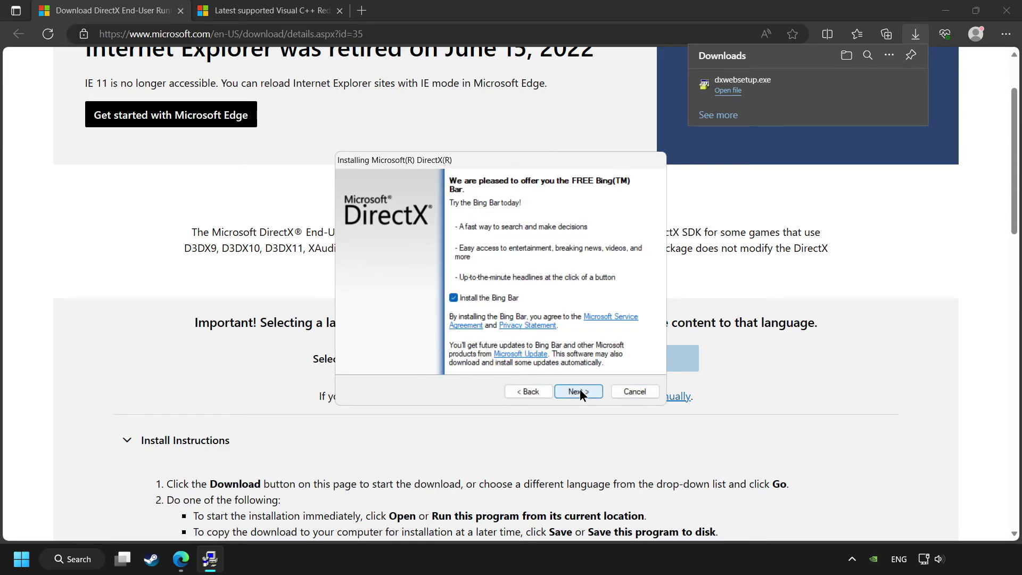
Opt out of the Bing Bar and complete the installation of the DirectX runtime components.
{"action": "left_click", "coordinate": [453, 298]}
{"action": "left_click", "coordinate": [583, 394]}
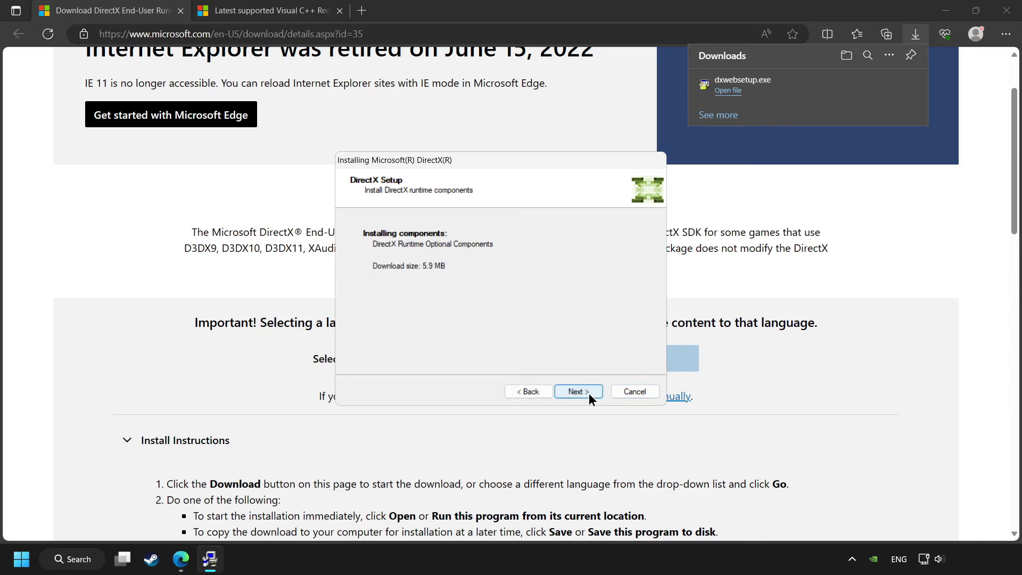
{"action": "left_click", "coordinate": [573, 393]}
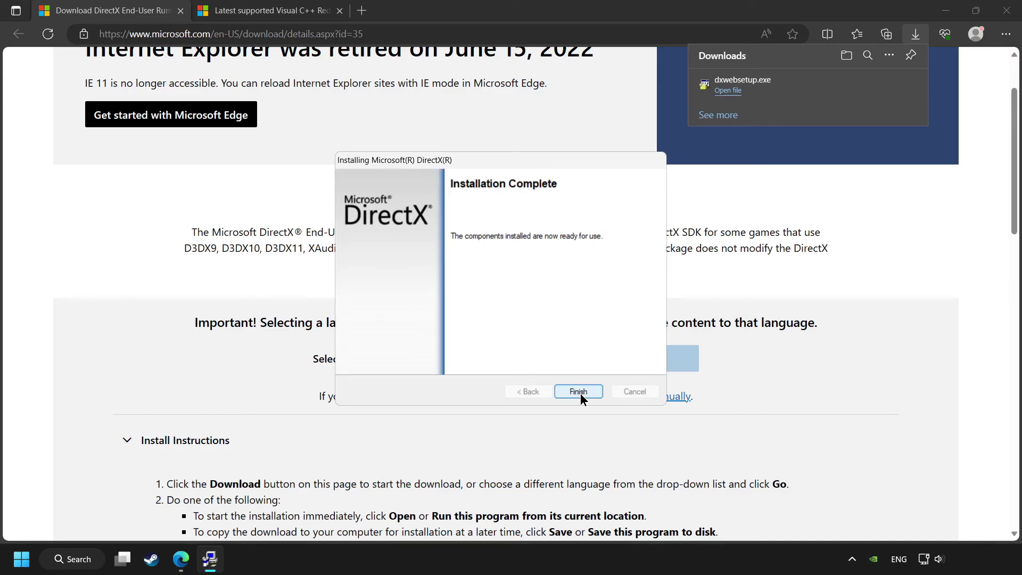
{"action": "left_click", "coordinate": [579, 392]}
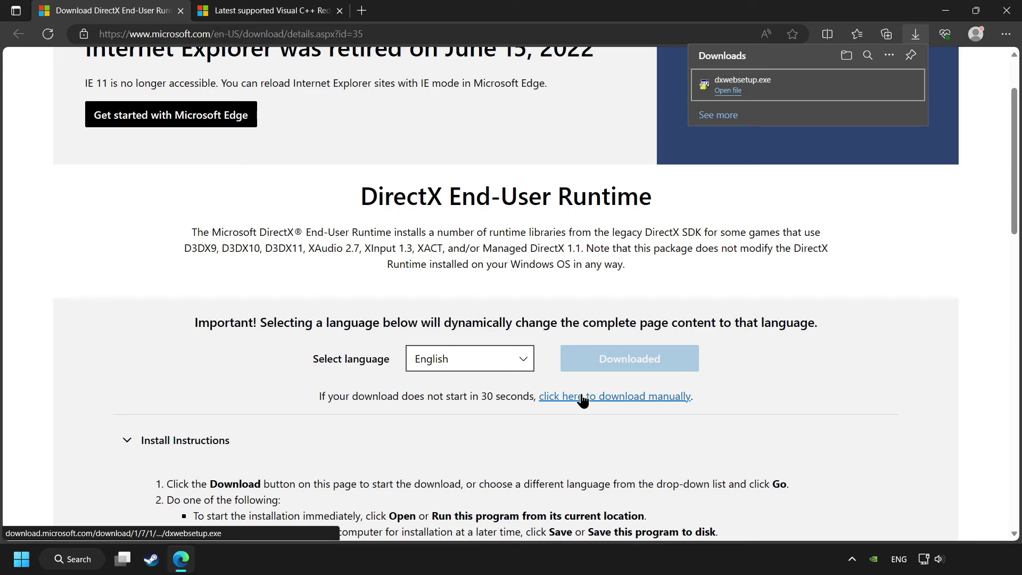
{"action": "left_click", "coordinate": [374, 179]}
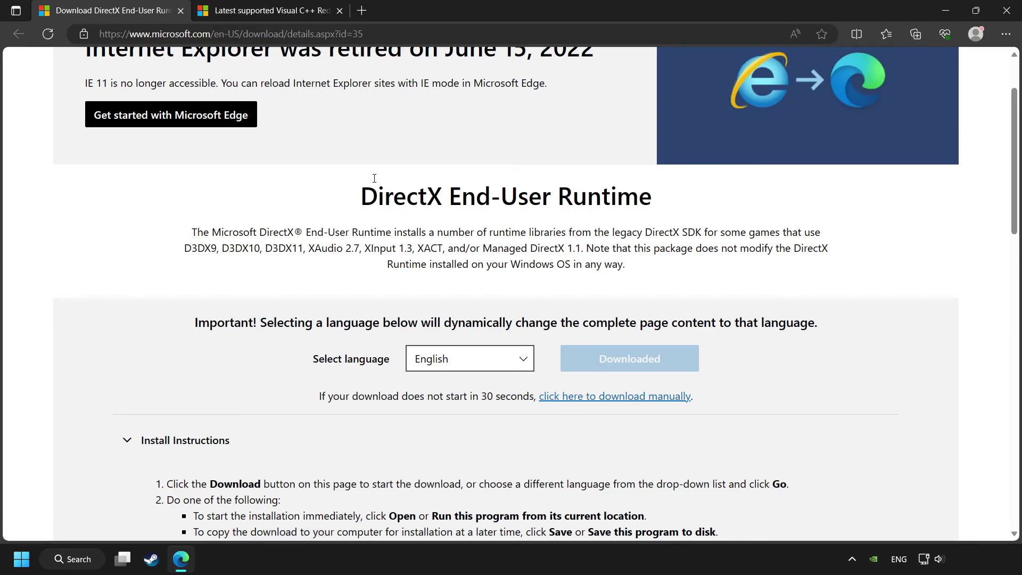
Download the ARM64, X86 and X64 installers from the latest supported Visual C++ Redistributable page.
{"action": "scroll", "coordinate": [314, 126], "scroll_direction": "up", "scroll_amount": 2}
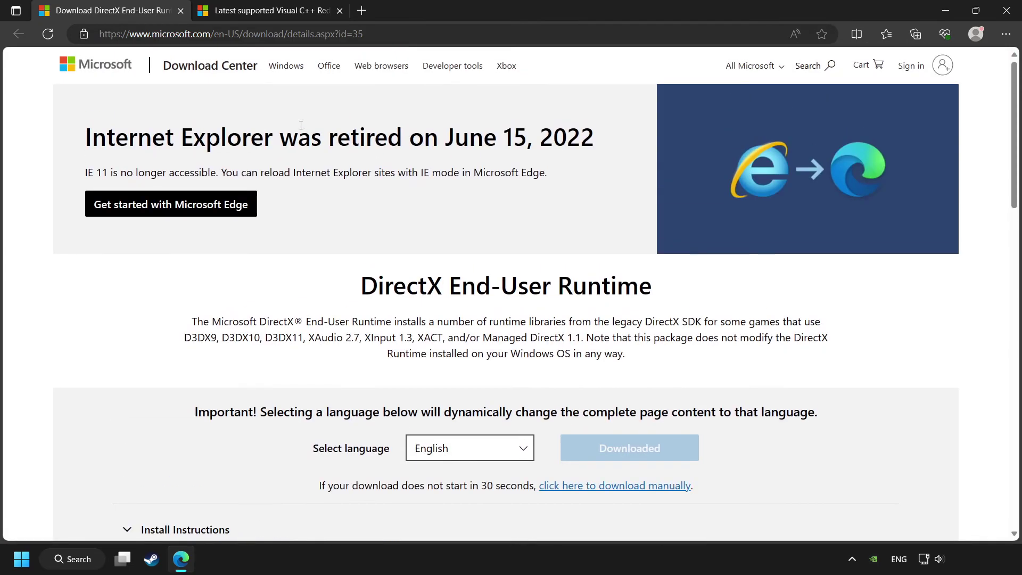
{"action": "left_click", "coordinate": [280, 12]}
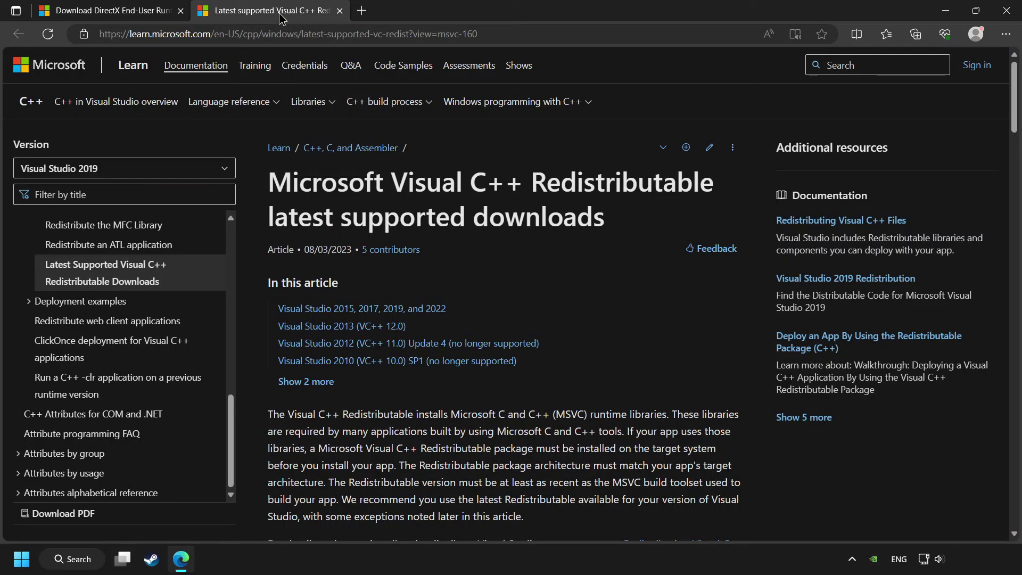
{"action": "left_click_drag", "start_coordinate": [1017, 100], "coordinate": [1013, 183]}
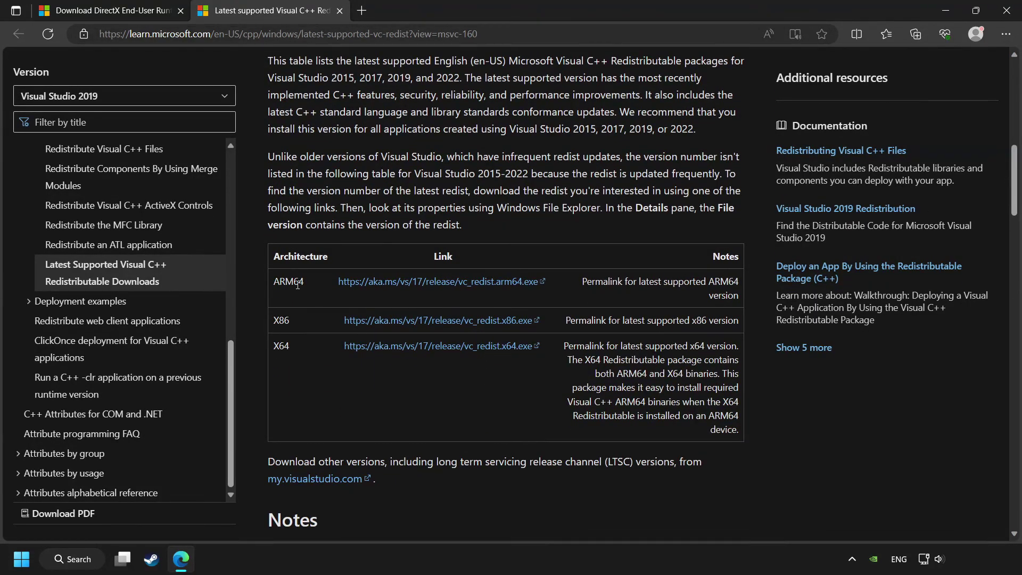
{"action": "left_click_drag", "start_coordinate": [273, 281], "coordinate": [301, 349]}
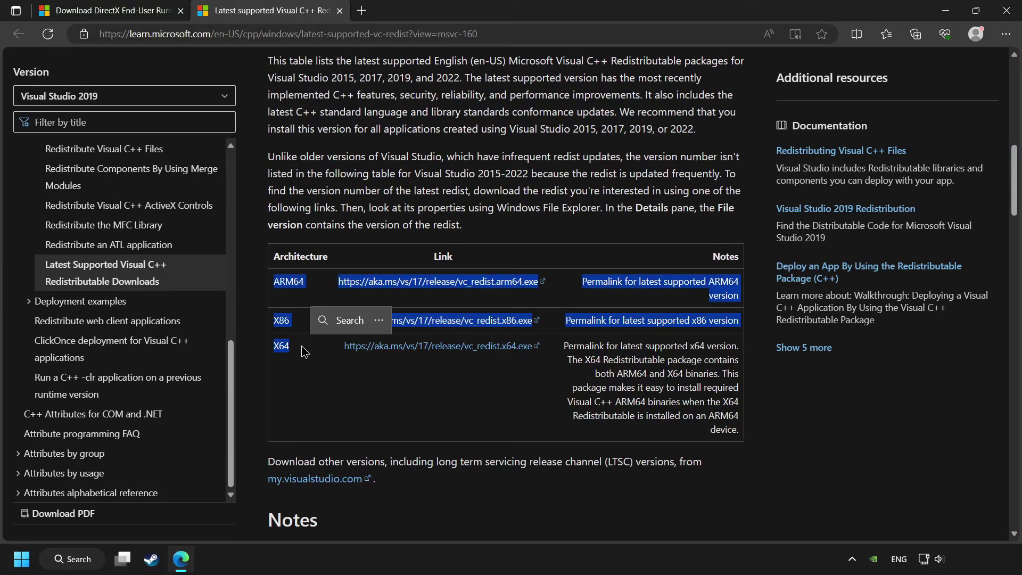
{"action": "left_click", "coordinate": [349, 394]}
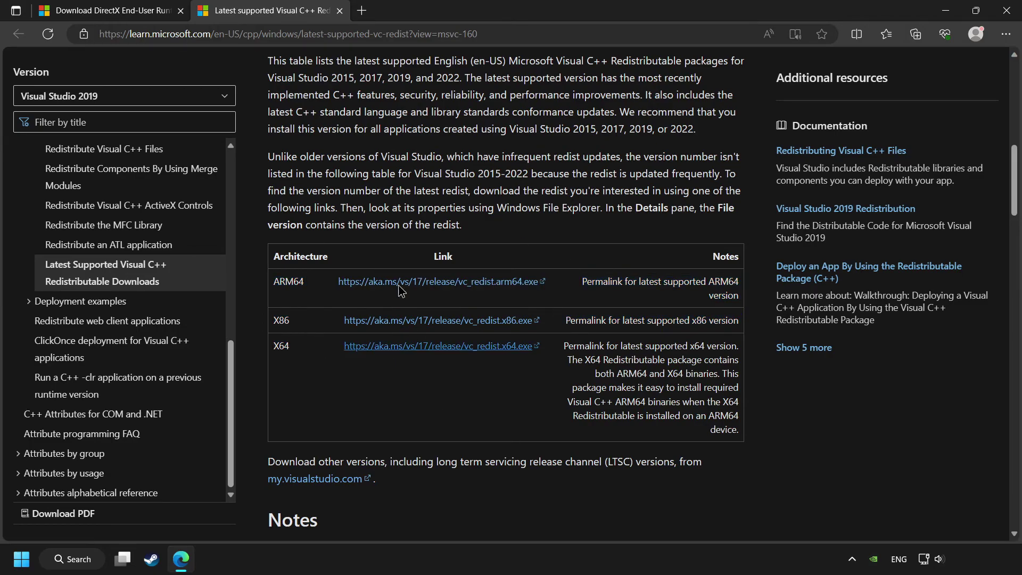
{"action": "left_click", "coordinate": [482, 327]}
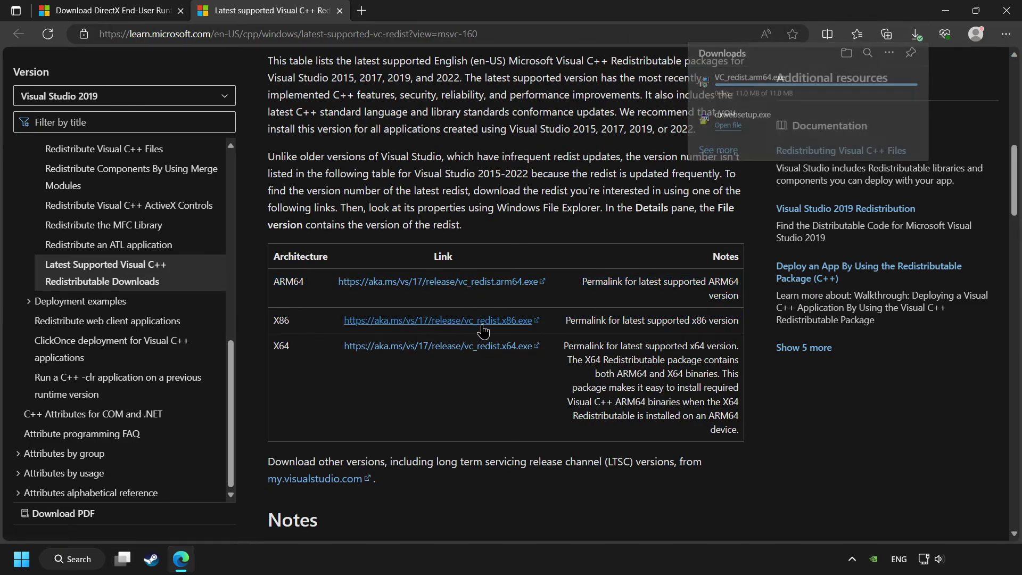
{"action": "left_click", "coordinate": [494, 347]}
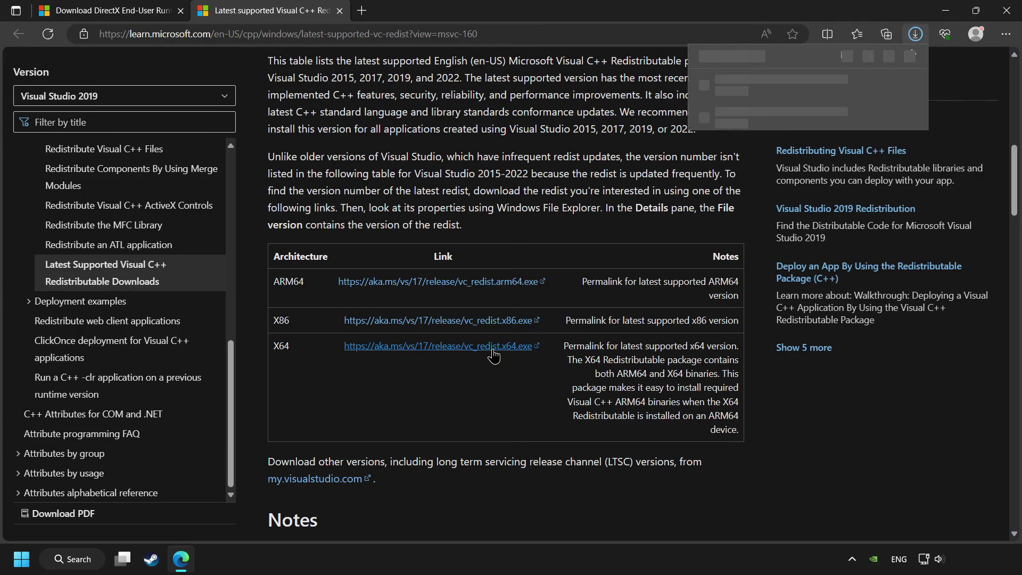
Launch VC_redist.arm64.exe, accept its license terms, try to install the Arm64 redistributable and close the setup.
{"action": "mouse_move", "coordinate": [774, 151]}
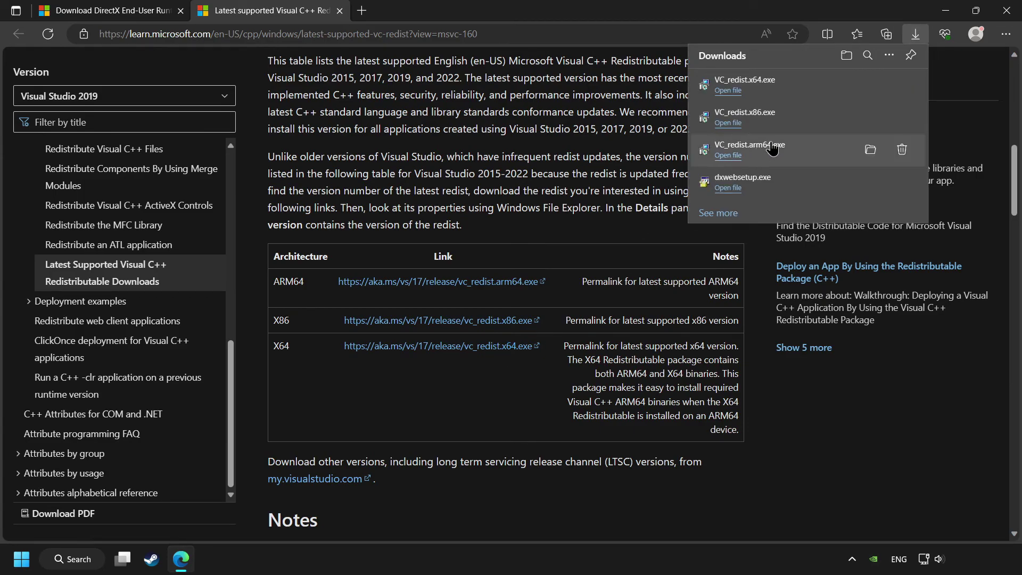
{"action": "left_click", "coordinate": [813, 156]}
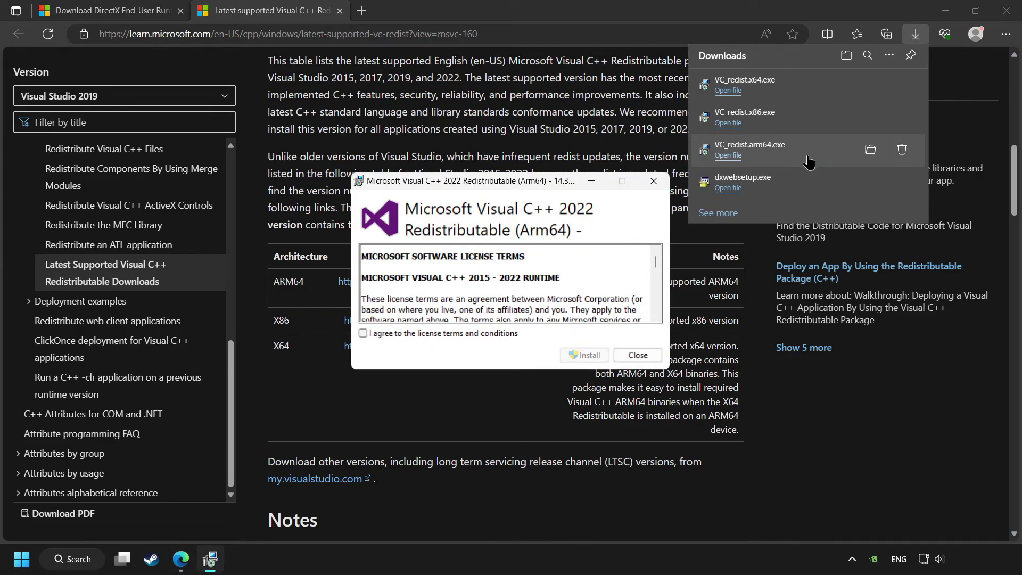
{"action": "left_click_drag", "start_coordinate": [659, 265], "coordinate": [652, 330]}
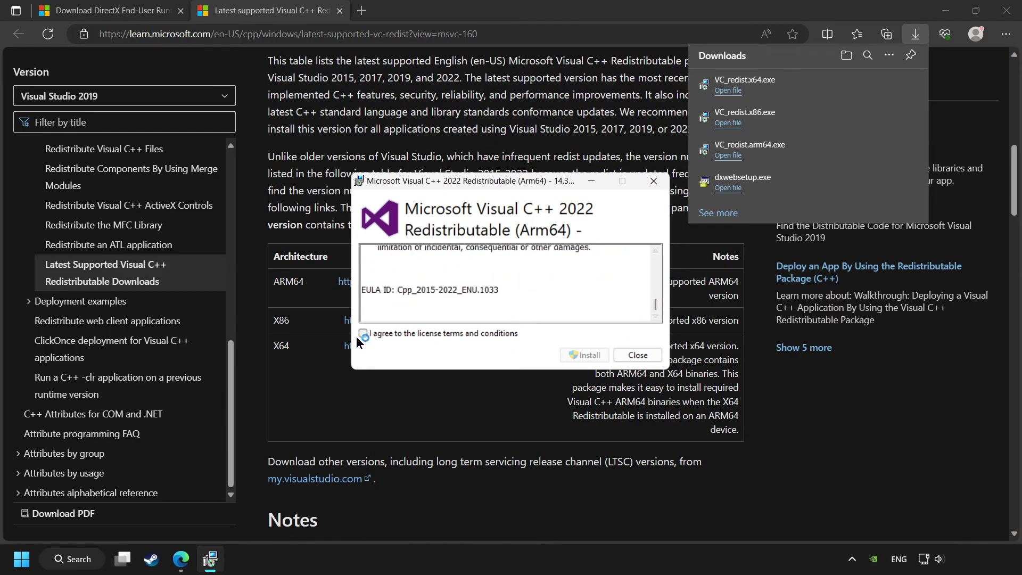
{"action": "left_click", "coordinate": [392, 334]}
{"action": "left_click", "coordinate": [582, 354]}
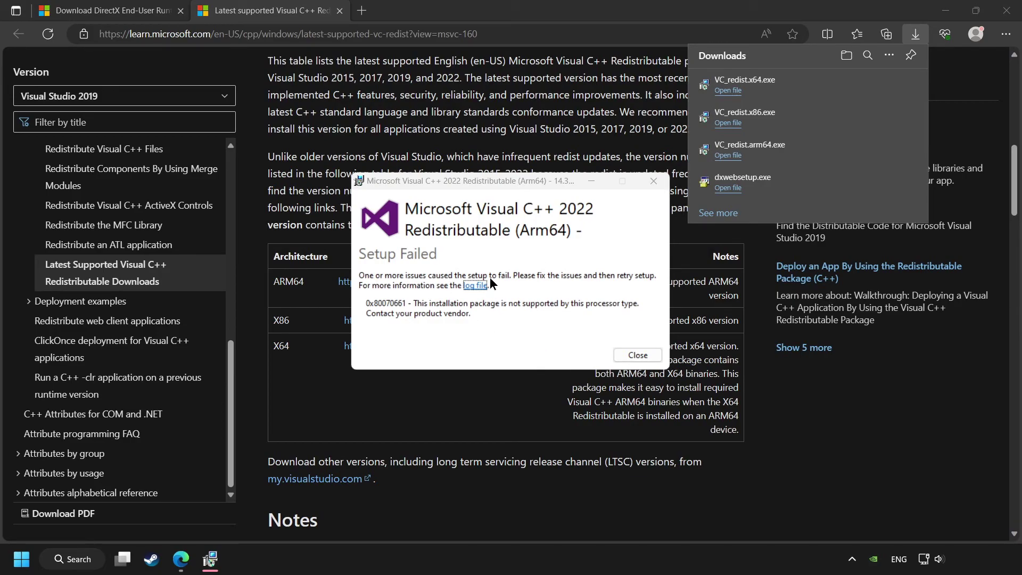
{"action": "left_click", "coordinate": [637, 355]}
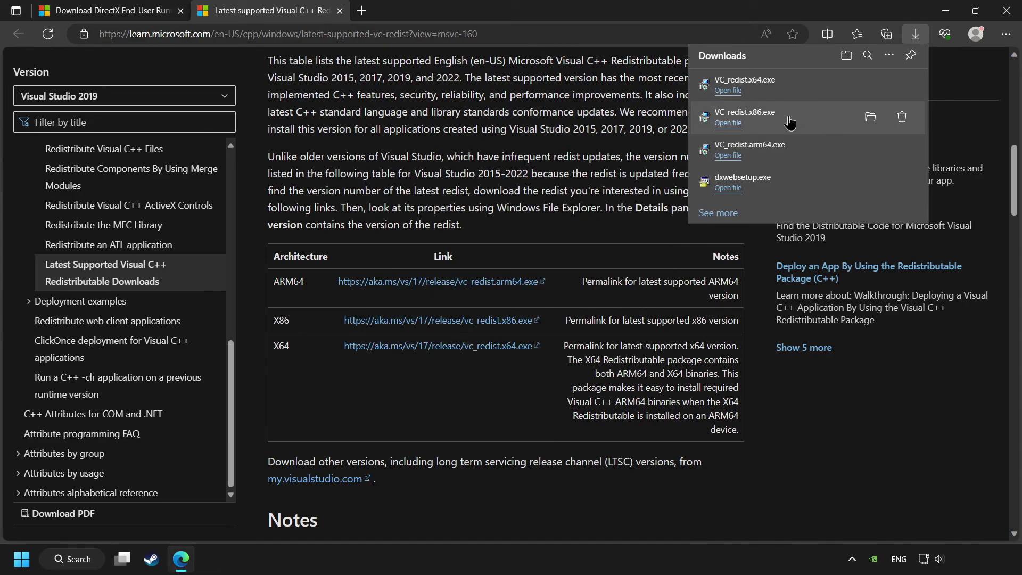
Launch VC_redist.x86.exe, accept the license terms, install the x86 redistributable and close setup without restarting.
{"action": "left_click", "coordinate": [790, 122]}
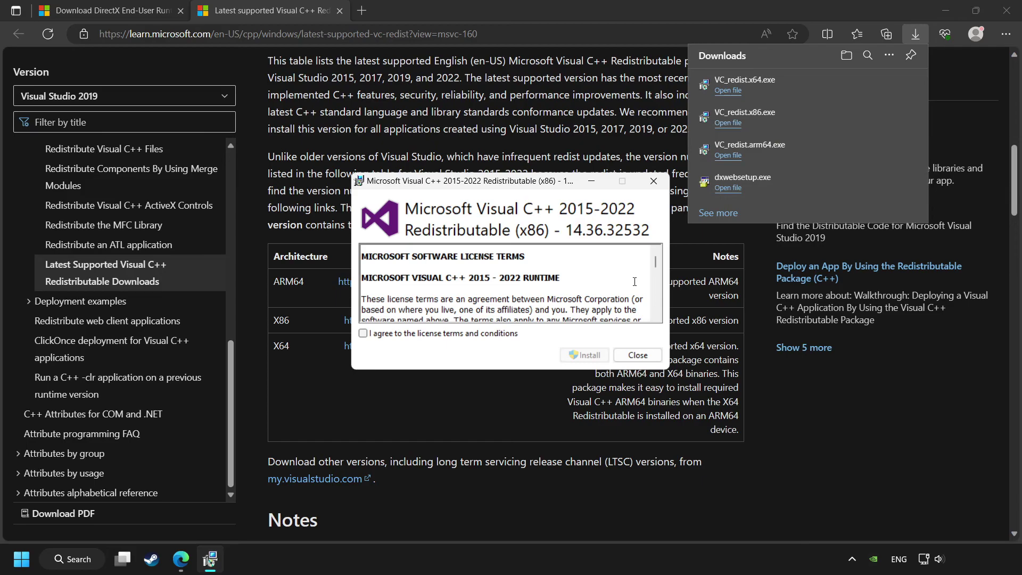
{"action": "left_click_drag", "start_coordinate": [658, 262], "coordinate": [657, 305]}
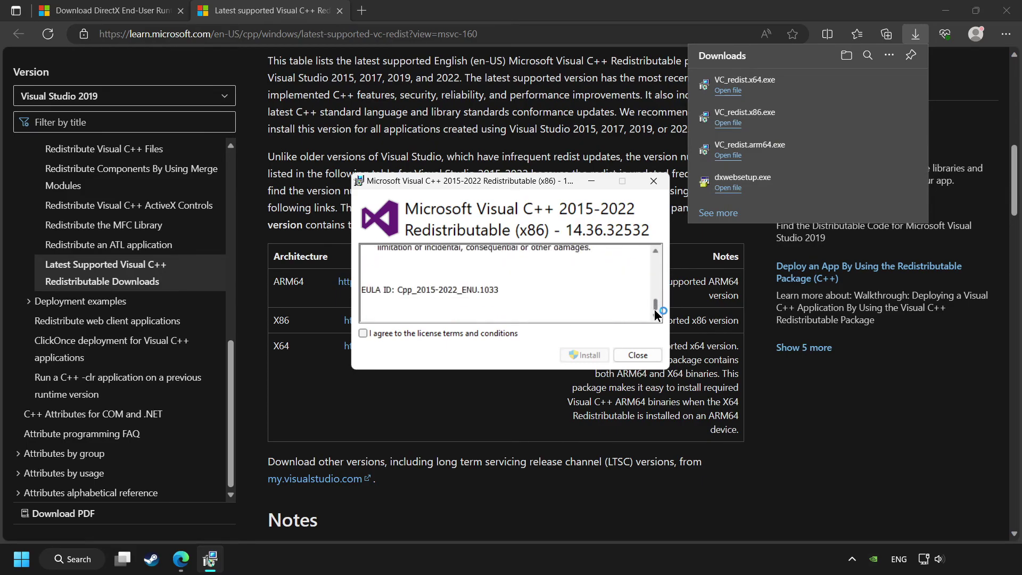
{"action": "left_click", "coordinate": [371, 333]}
{"action": "left_click", "coordinate": [585, 354]}
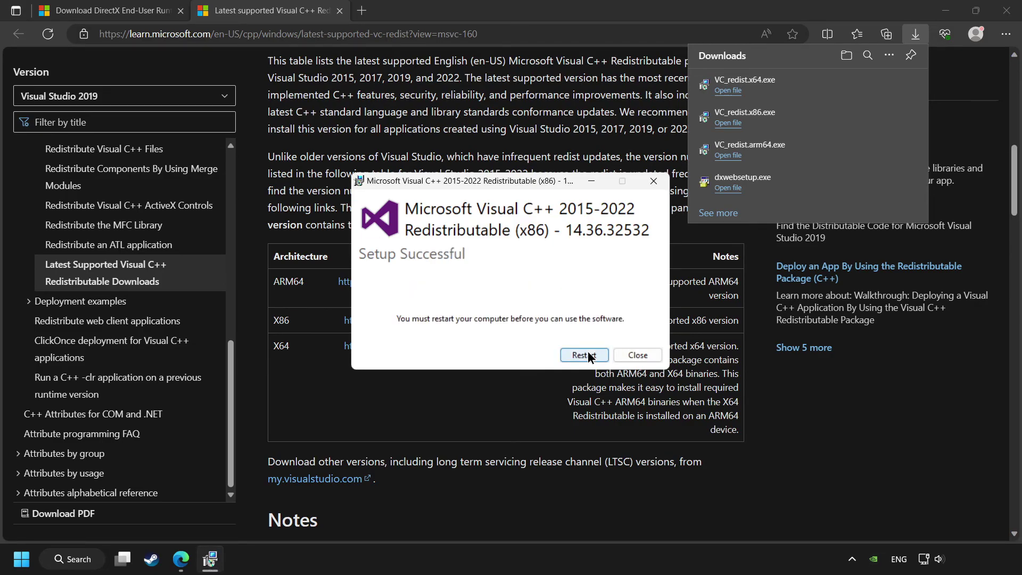
{"action": "left_click", "coordinate": [638, 355]}
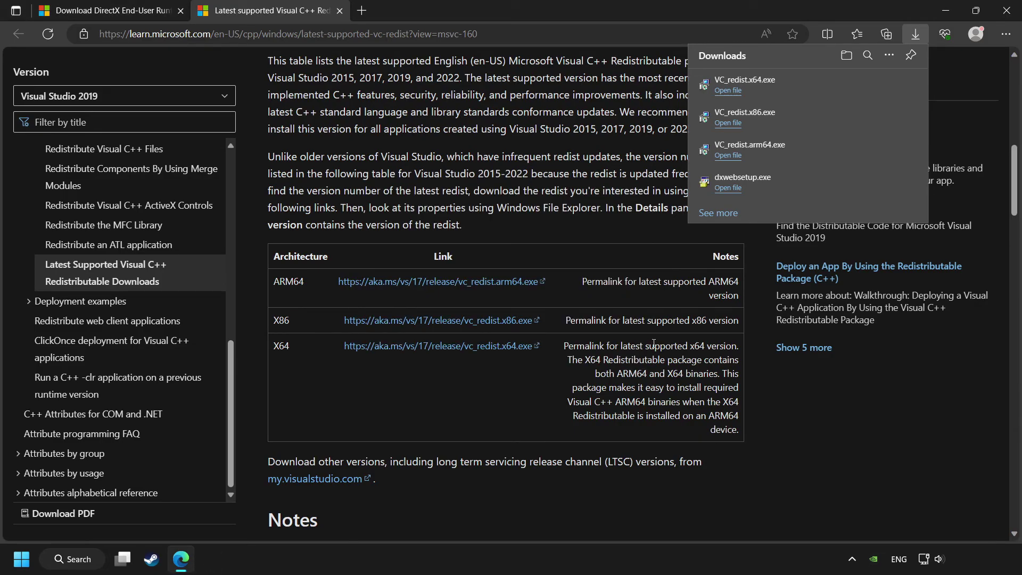
Launch VC_redist.x64.exe, accept the license terms, install the x64 redistributable and close setup without restarting.
{"action": "left_click", "coordinate": [801, 92]}
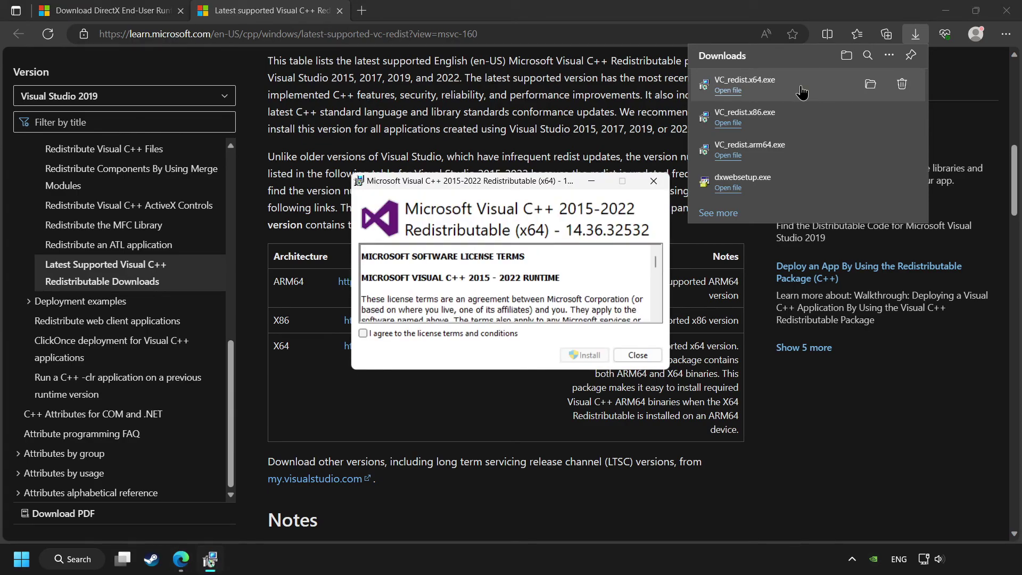
{"action": "left_click_drag", "start_coordinate": [658, 269], "coordinate": [659, 320]}
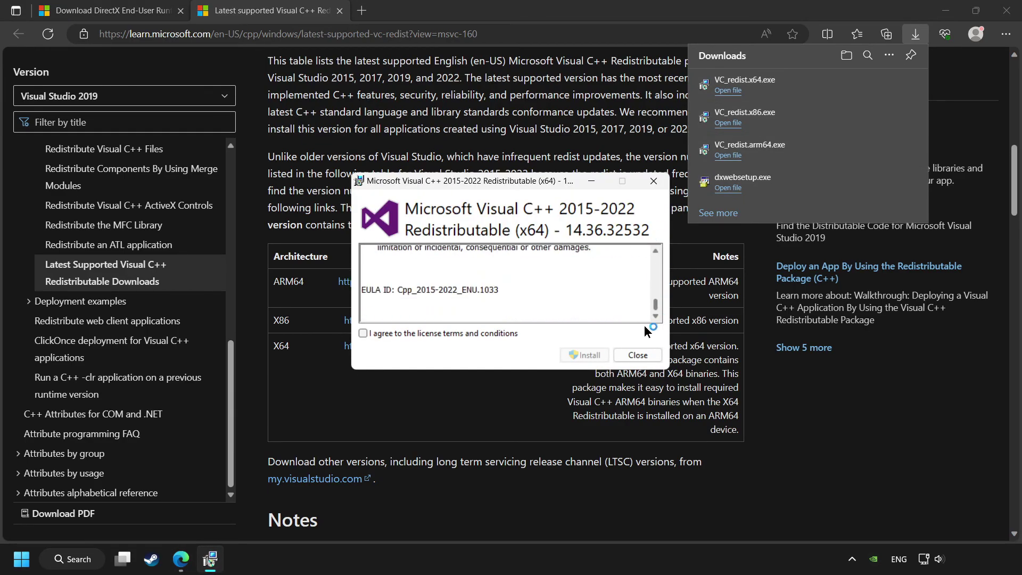
{"action": "left_click", "coordinate": [395, 333]}
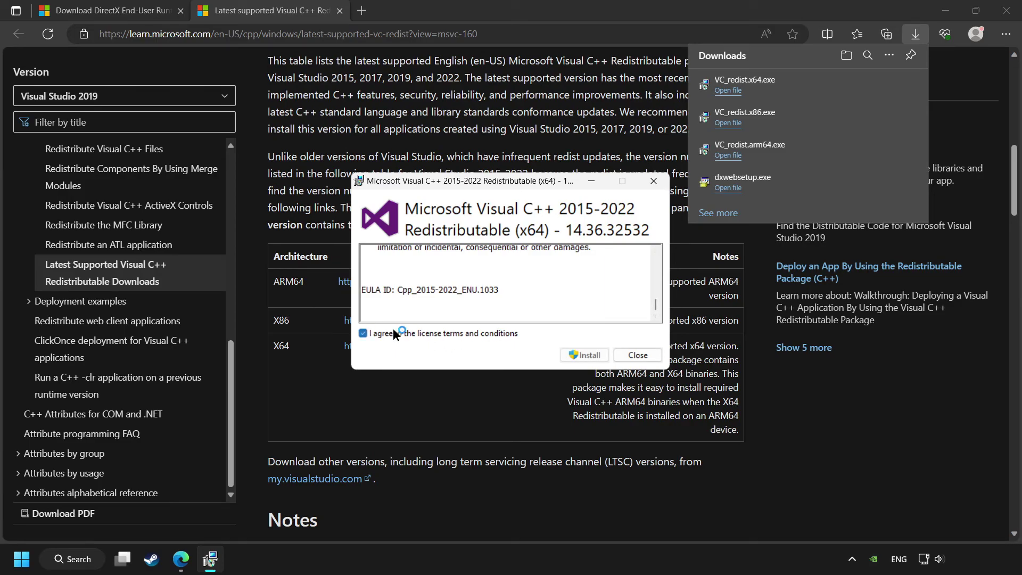
{"action": "left_click", "coordinate": [577, 351]}
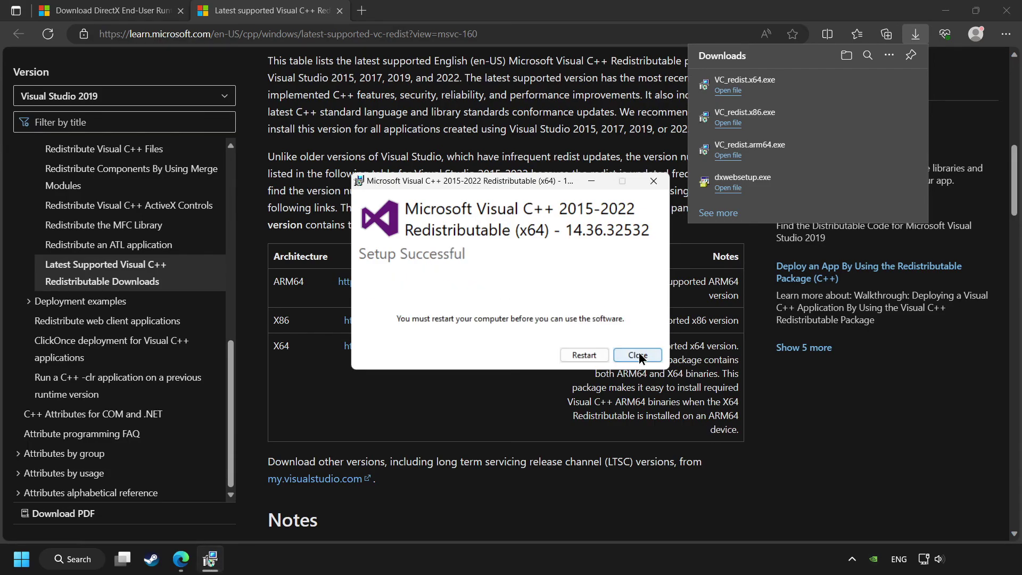
{"action": "left_click", "coordinate": [639, 356]}
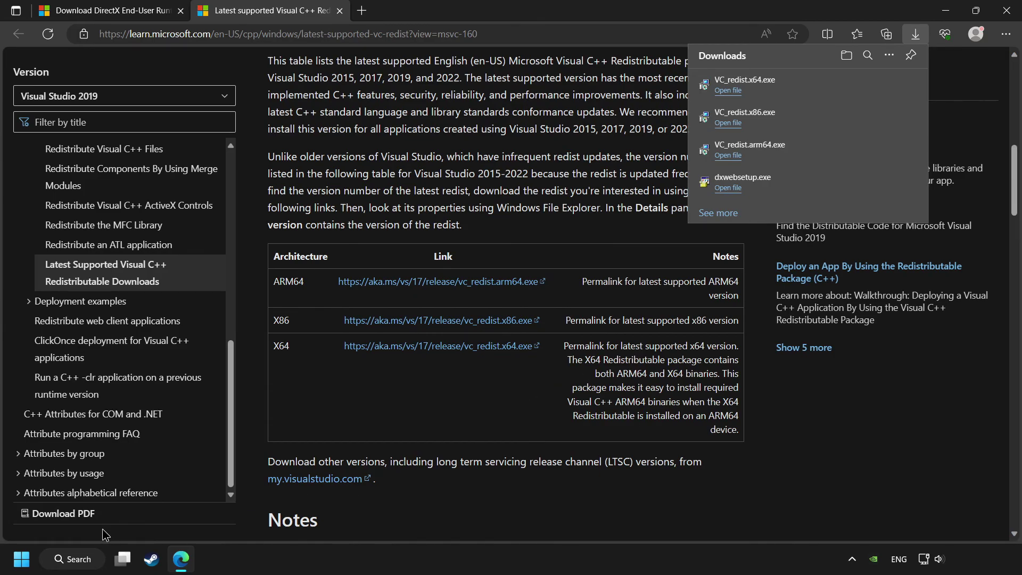
Restart the computer to finish the Visual C++ Redistributable installations.
{"action": "left_click", "coordinate": [21, 559]}
{"action": "left_click", "coordinate": [387, 514]}
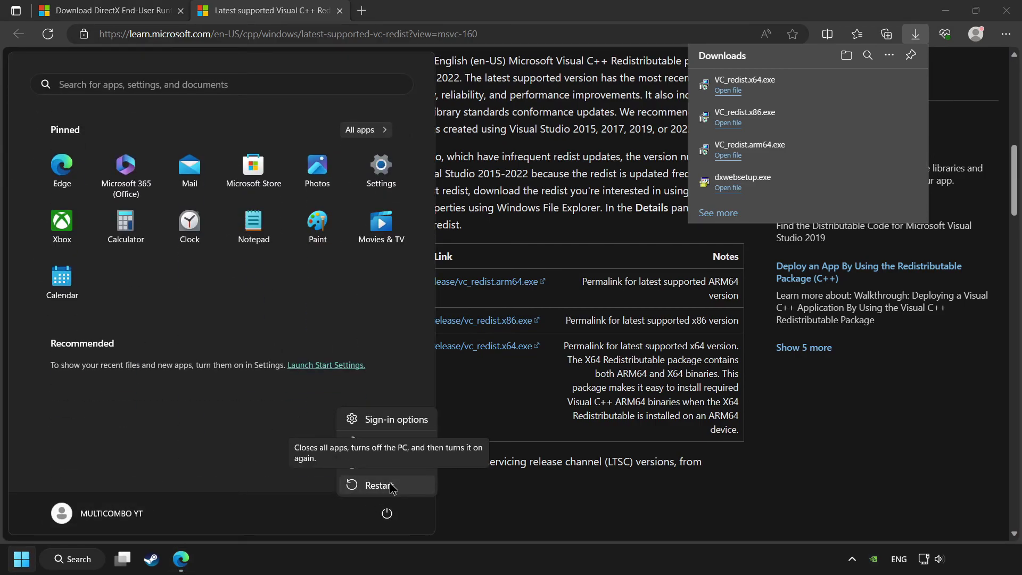
{"action": "left_click", "coordinate": [392, 486]}
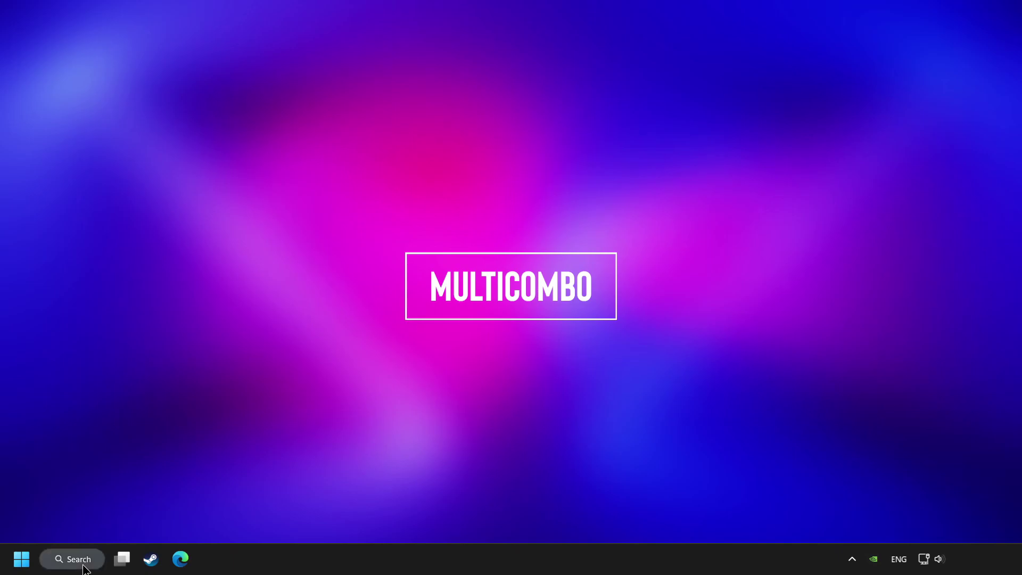
Search Windows for cmd and run Command Prompt as administrator.
{"action": "left_click", "coordinate": [84, 568]}
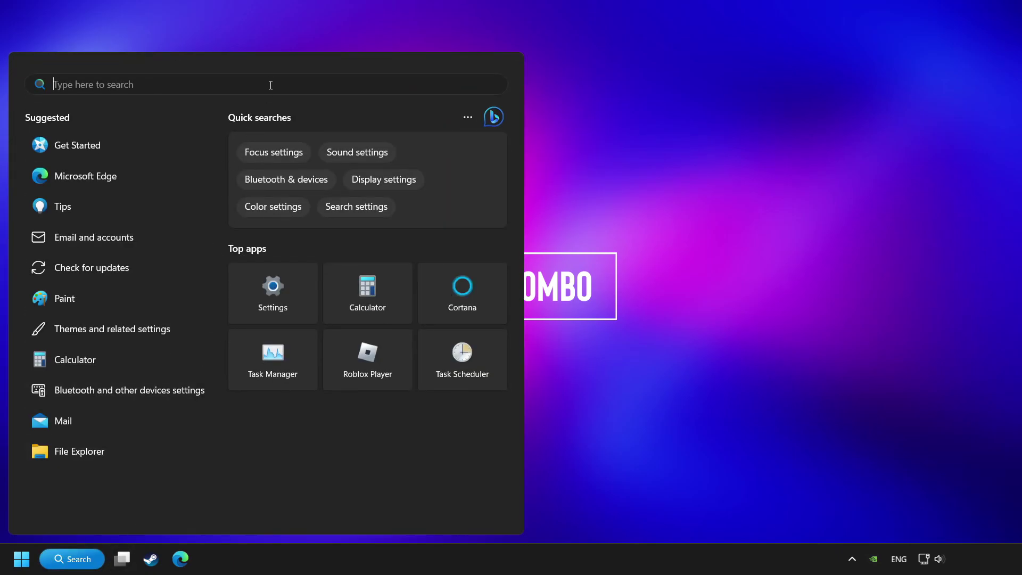
{"action": "type", "text": "cmd"}
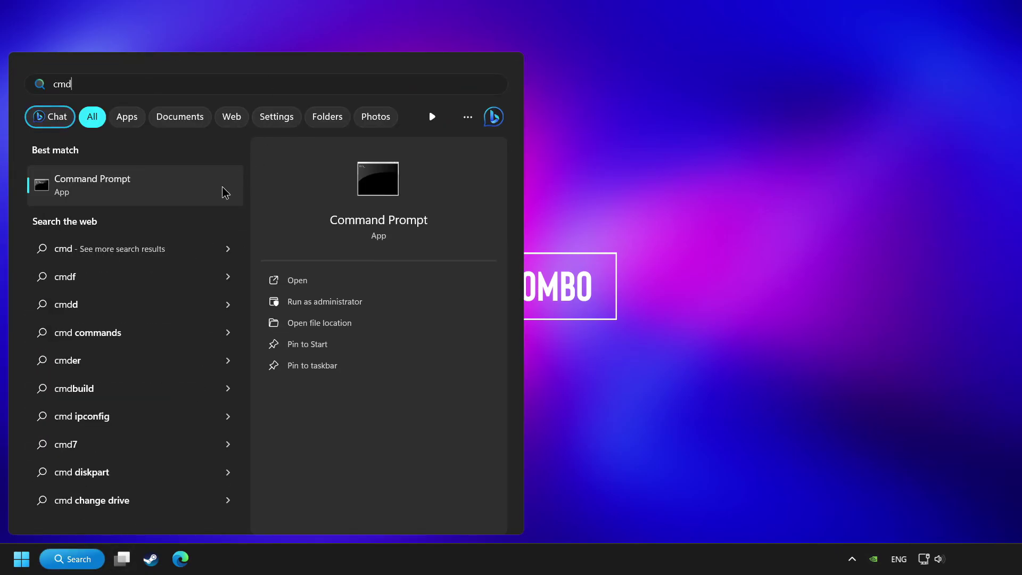
{"action": "right_click", "coordinate": [209, 184]}
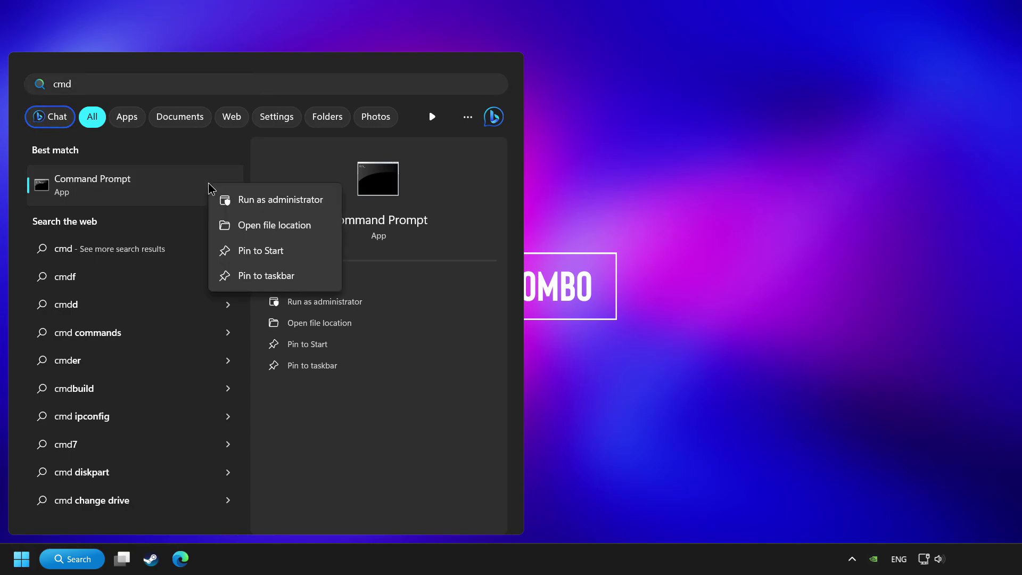
{"action": "left_click", "coordinate": [282, 201]}
{"action": "left_click_drag", "start_coordinate": [305, 137], "coordinate": [375, 117]}
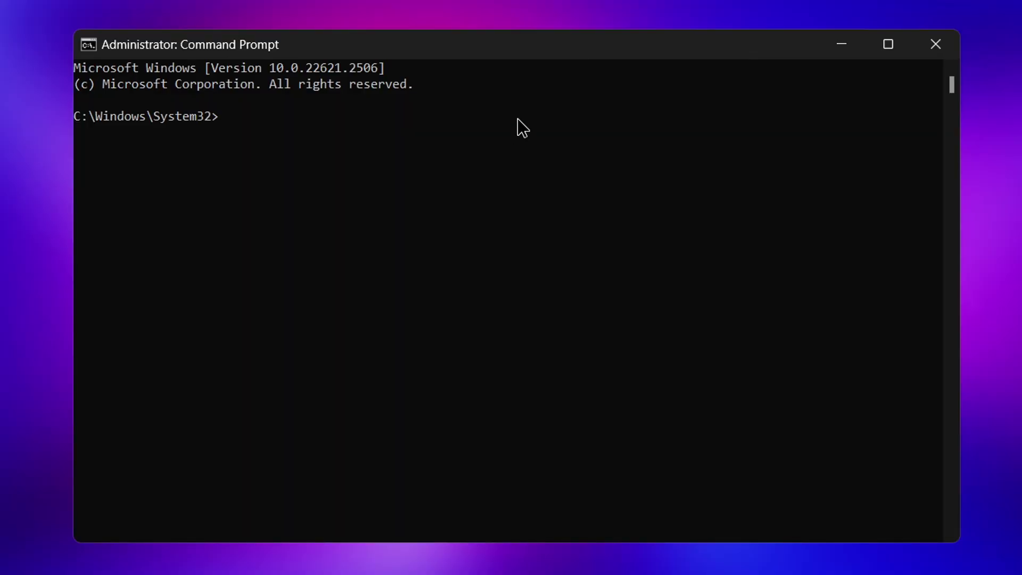
Scan and repair the system files with sfc /scannow and close Command Prompt.
{"action": "type", "text": "sfc /scannow"}
{"action": "key", "text": "Return"}
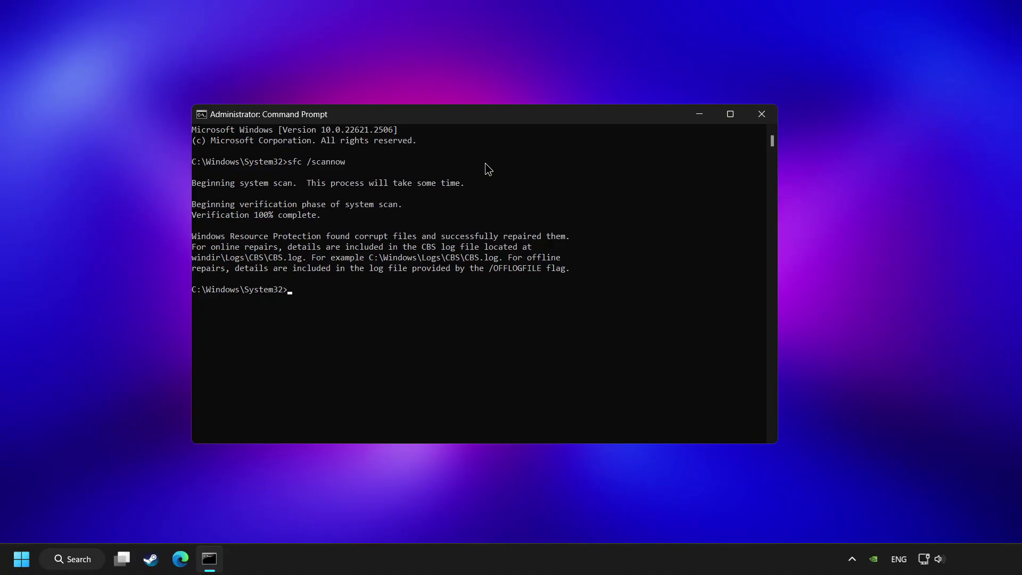
{"action": "left_click", "coordinate": [760, 112]}
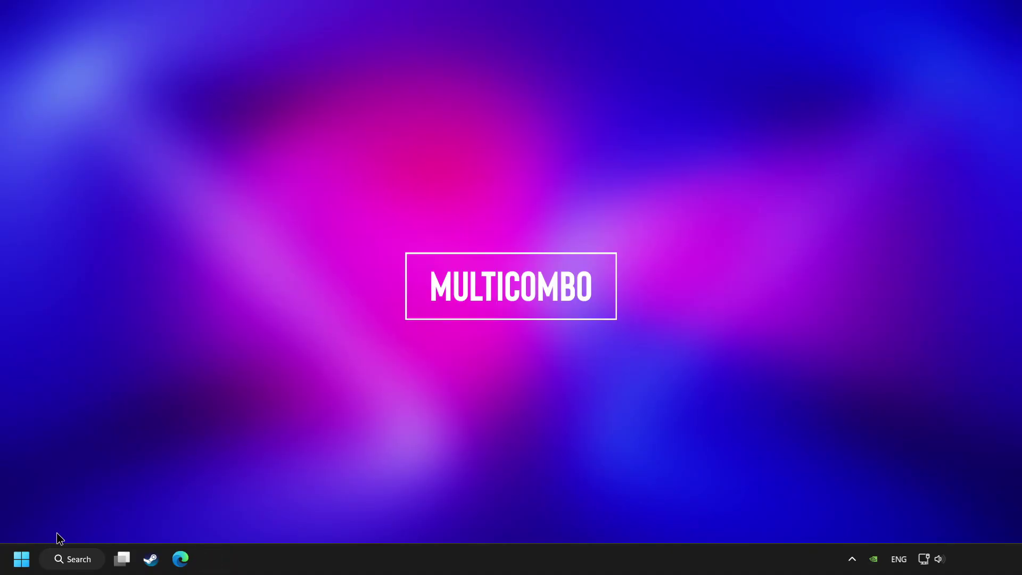
Restart the computer after the system file scan.
{"action": "left_click", "coordinate": [21, 558]}
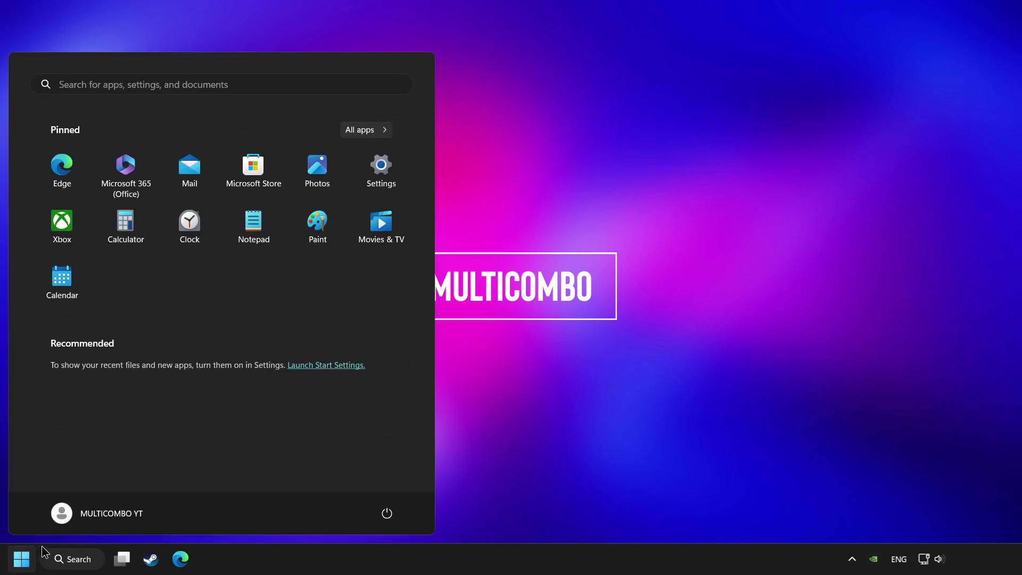
{"action": "left_click", "coordinate": [387, 514]}
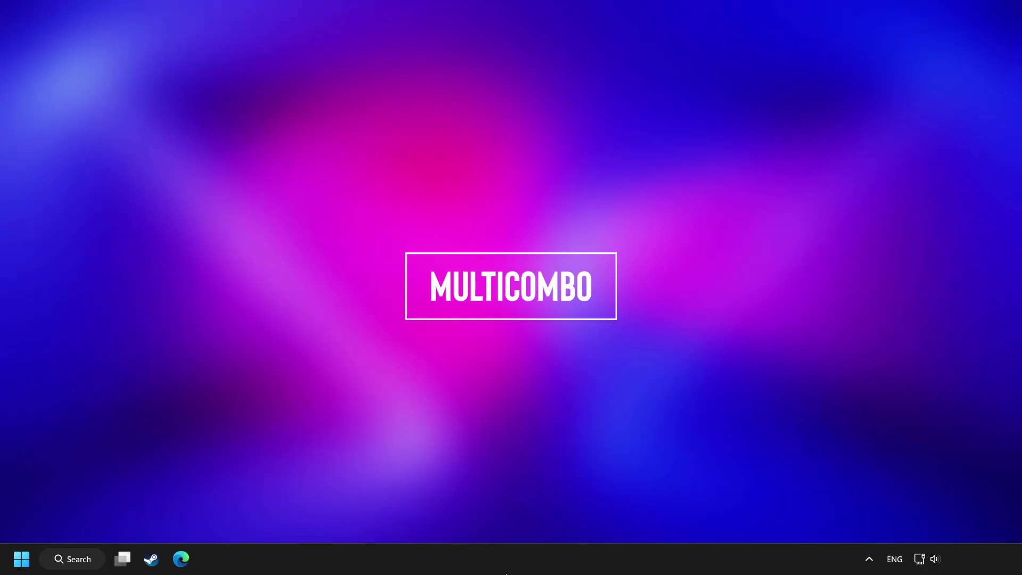
Search Windows for windows security, launch Windows Security and go to Virus & threat protection.
{"action": "left_click", "coordinate": [94, 563]}
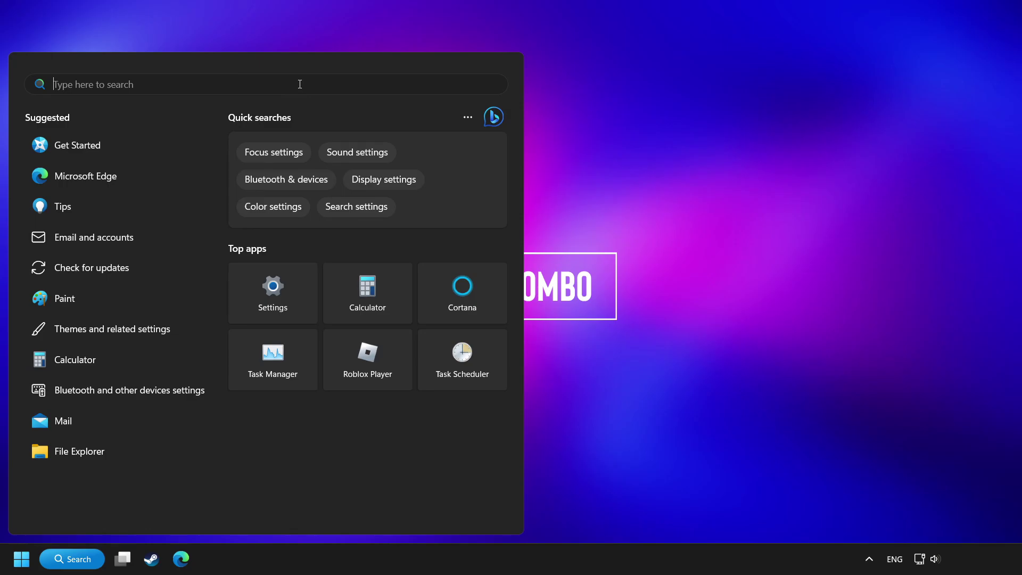
{"action": "type", "text": "windows security"}
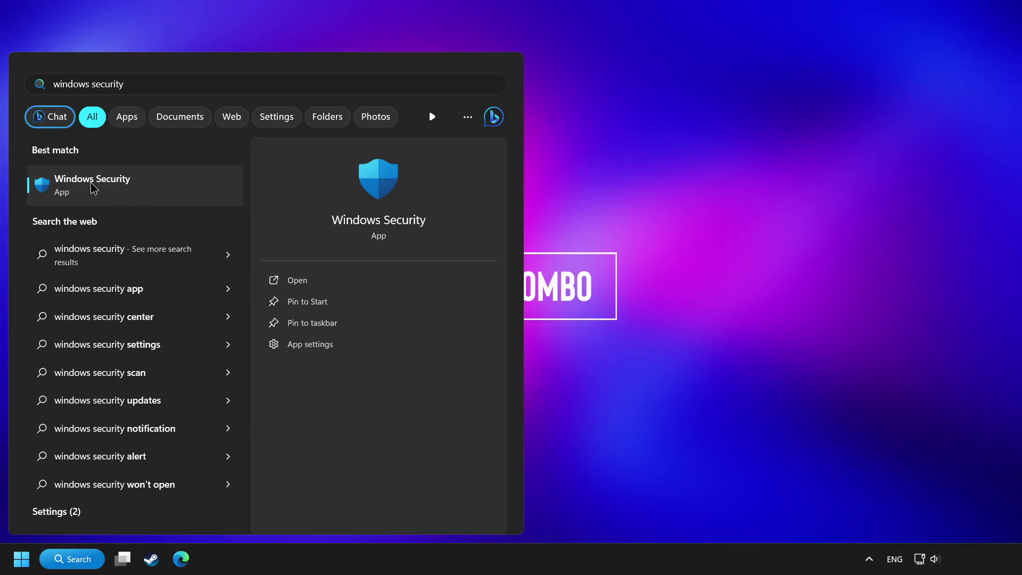
{"action": "left_click", "coordinate": [186, 192]}
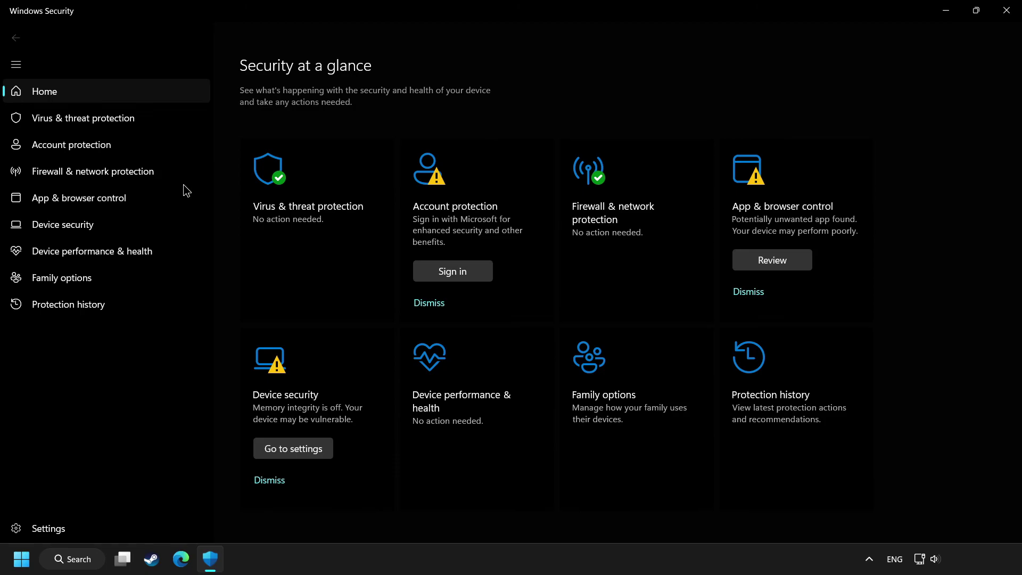
{"action": "left_click", "coordinate": [315, 238]}
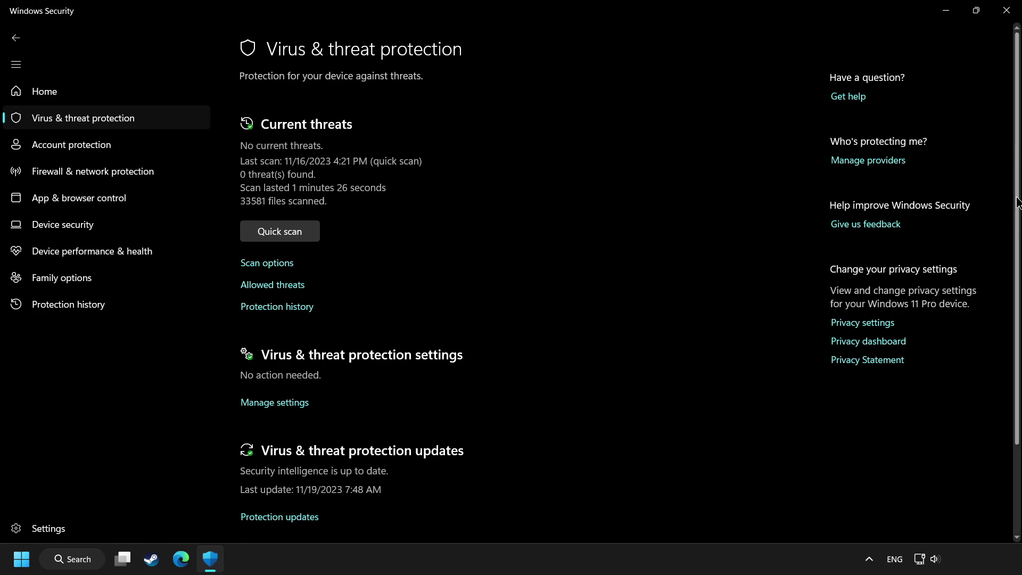
Go to the Microsoft Defender Antivirus exclusions within the Virus & threat protection settings and start adding an exclusion.
{"action": "scroll", "coordinate": [1018, 191], "scroll_direction": "down", "scroll_amount": 3}
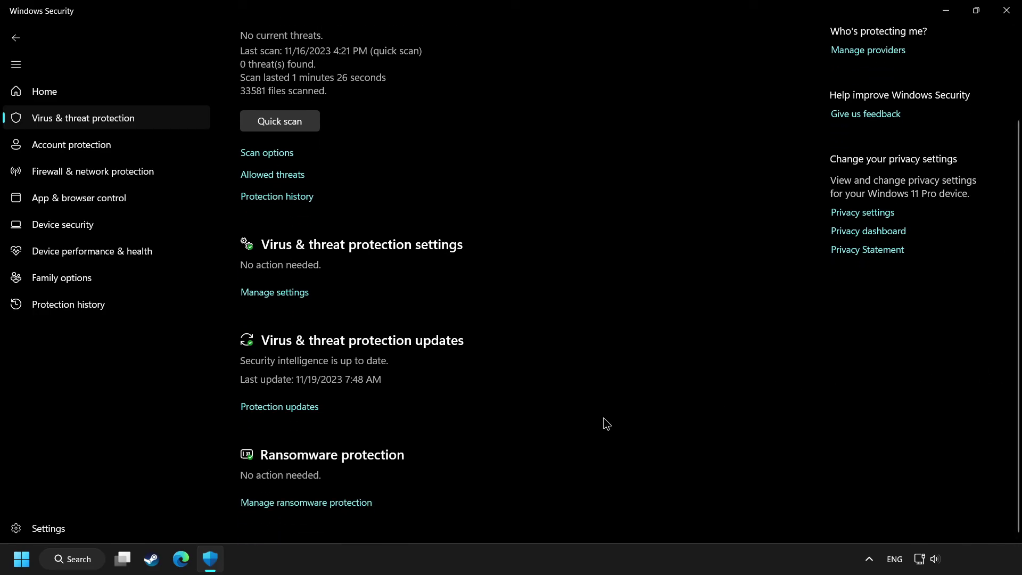
{"action": "left_click", "coordinate": [280, 294]}
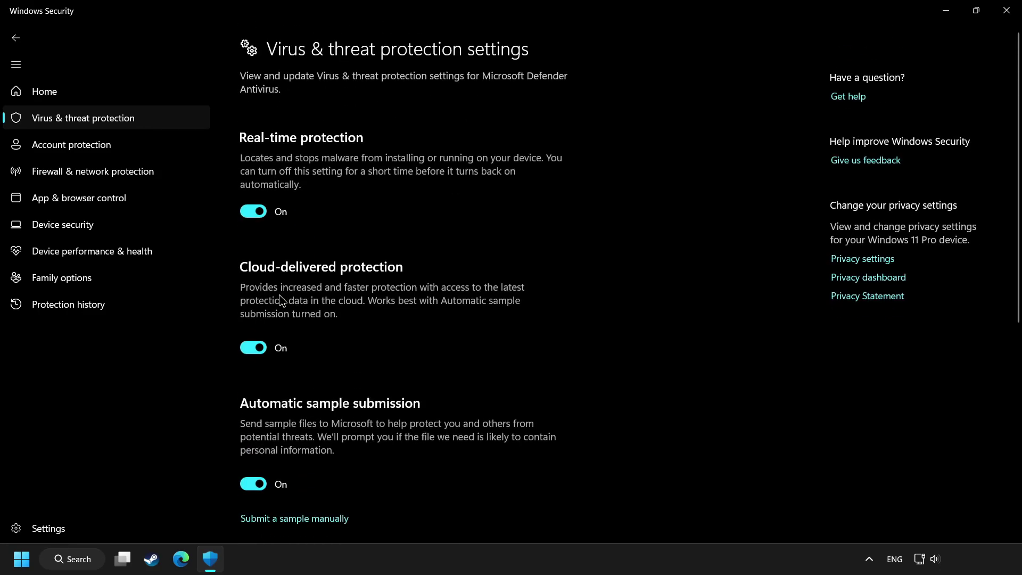
{"action": "left_click_drag", "start_coordinate": [1019, 143], "coordinate": [1002, 365]}
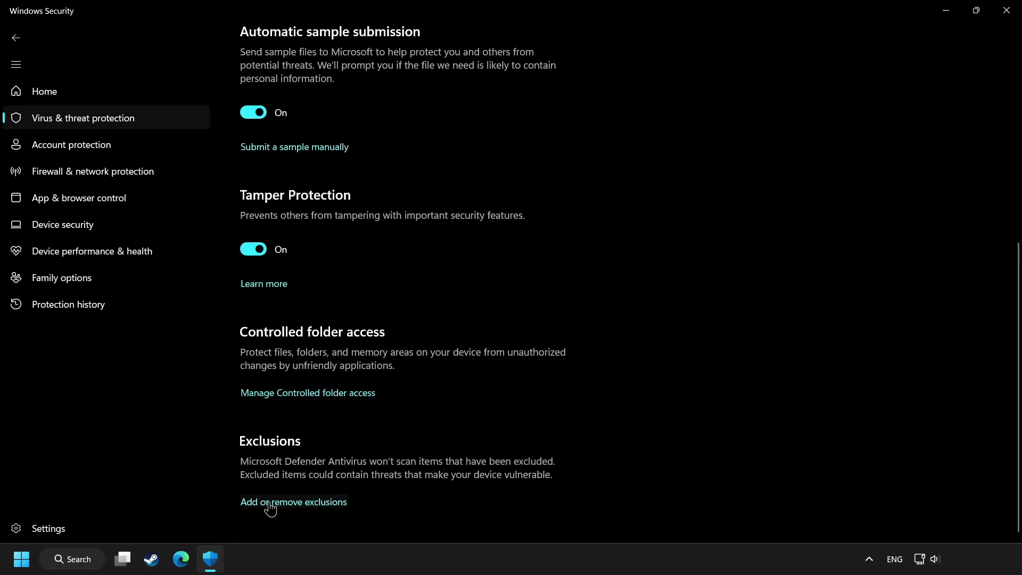
{"action": "left_click", "coordinate": [309, 503]}
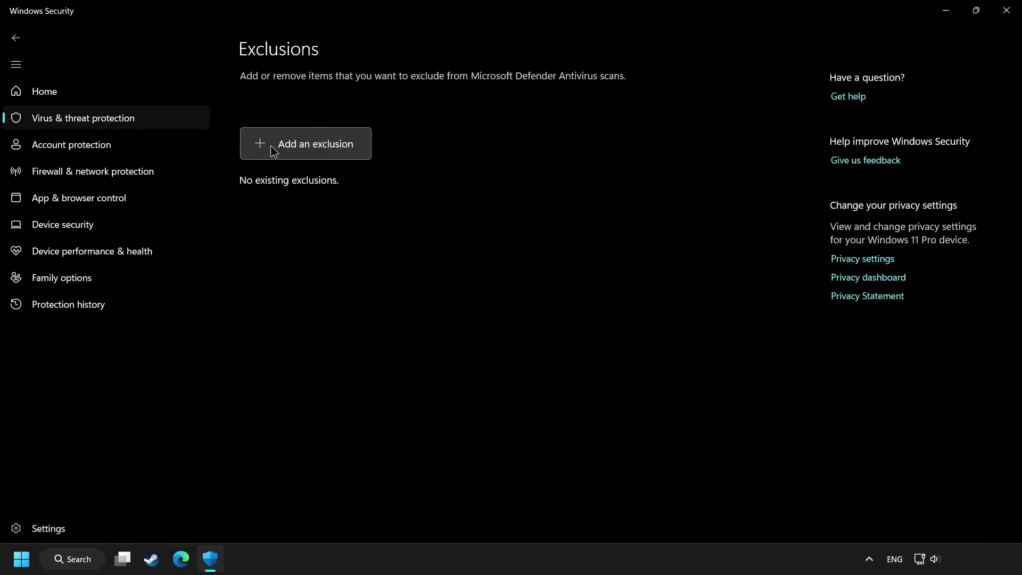
{"action": "left_click", "coordinate": [334, 151]}
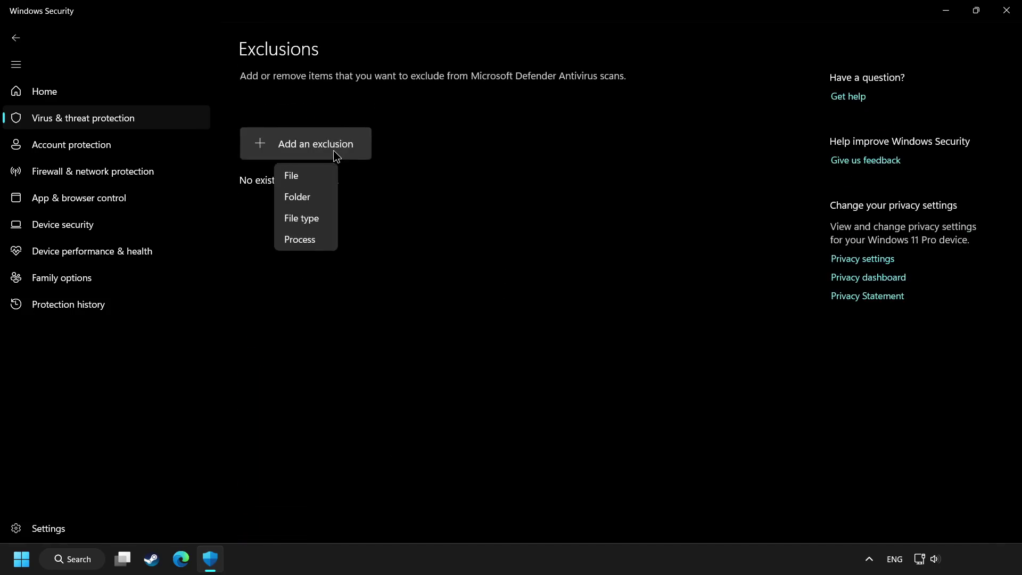